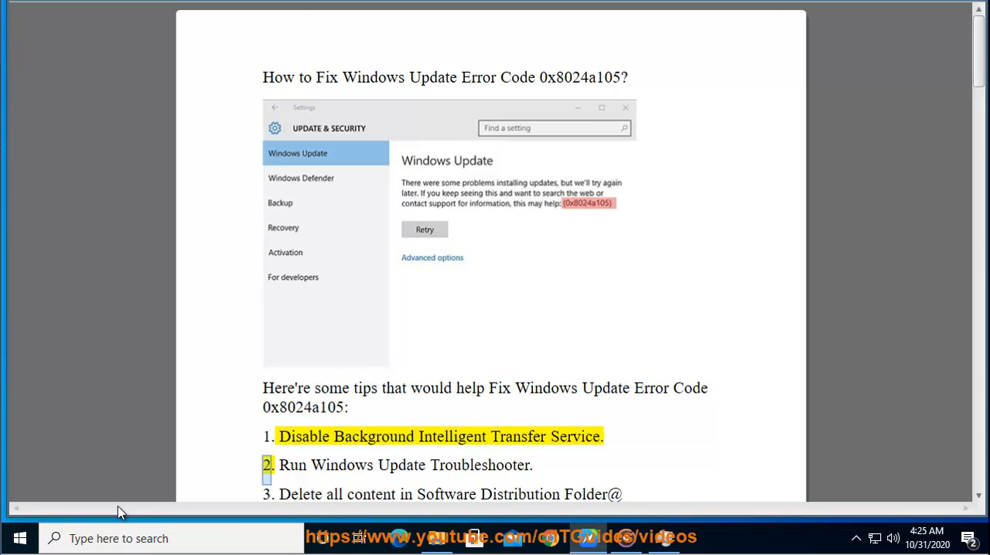
Step: Search Windows for "ser" and open the Services app
left_click(122, 535)
type("ser")
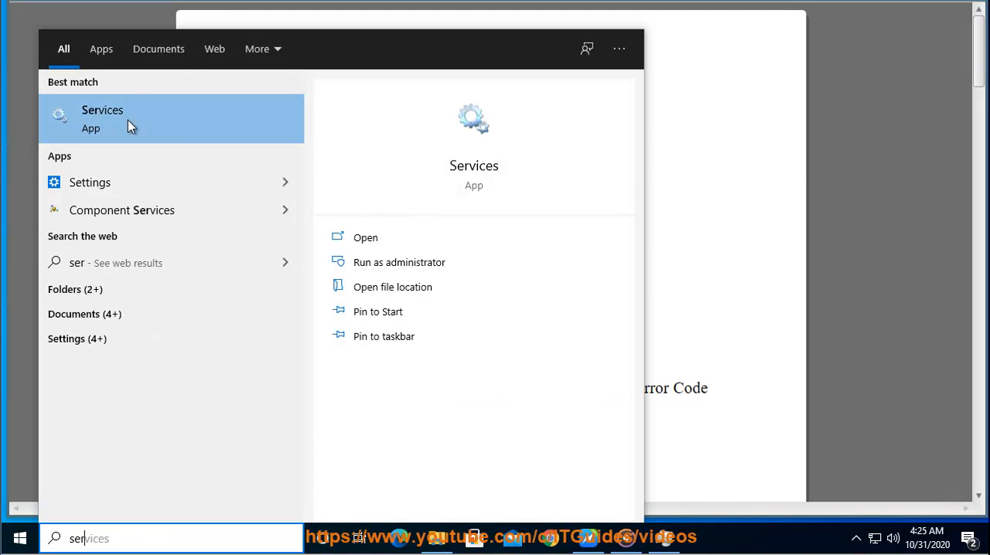
left_click(180, 119)
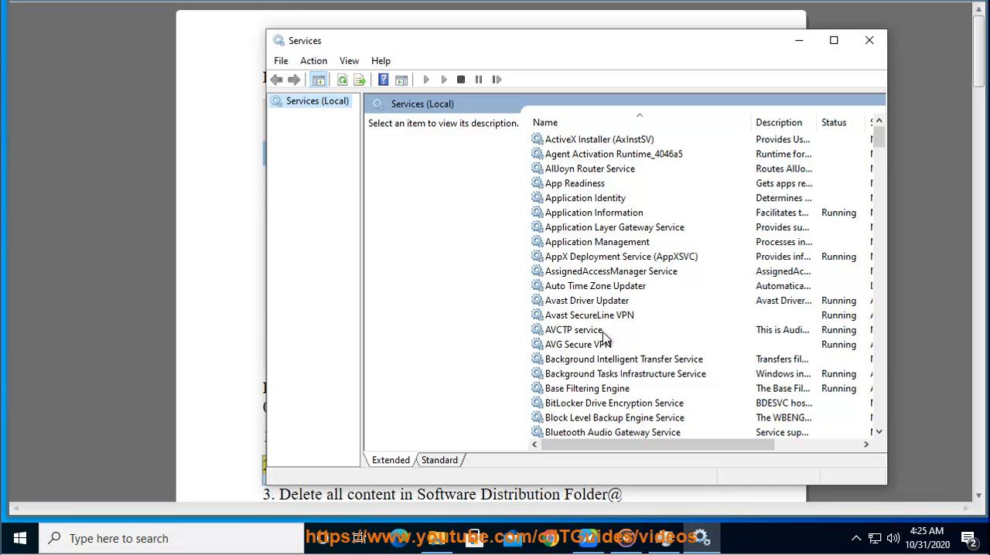
Step: View the properties of the Background Intelligent Transfer Service, cancel without changes and minimize the Services window
left_click(618, 360)
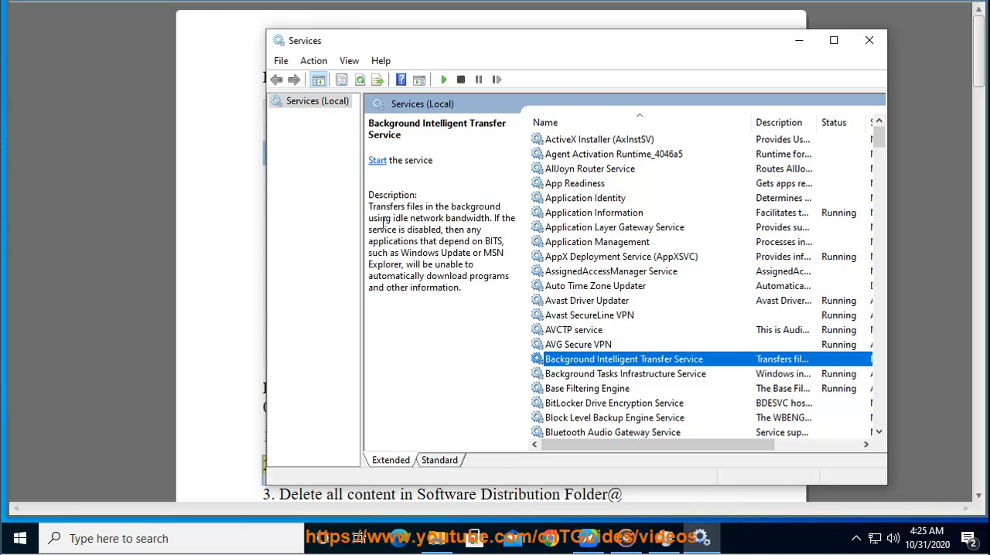
right_click(632, 368)
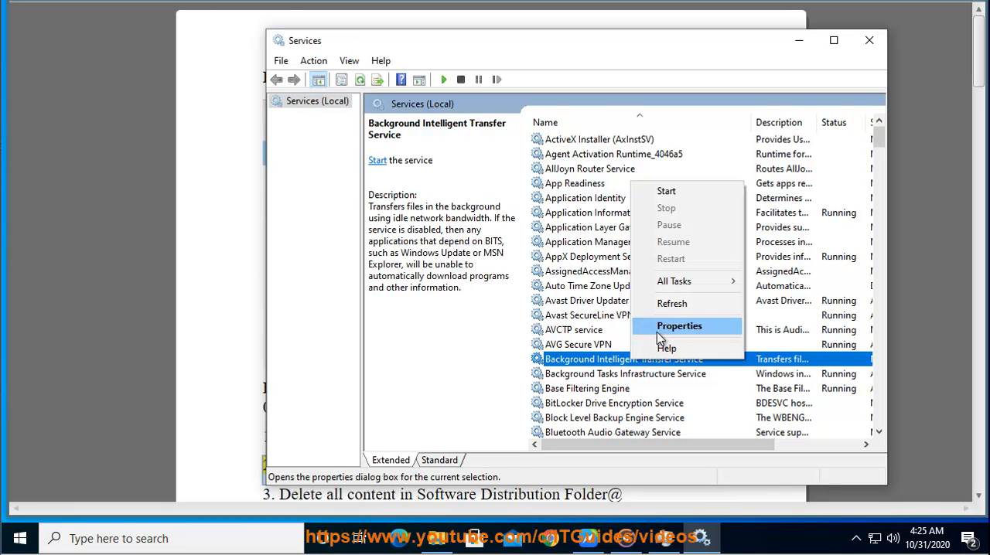
left_click(661, 326)
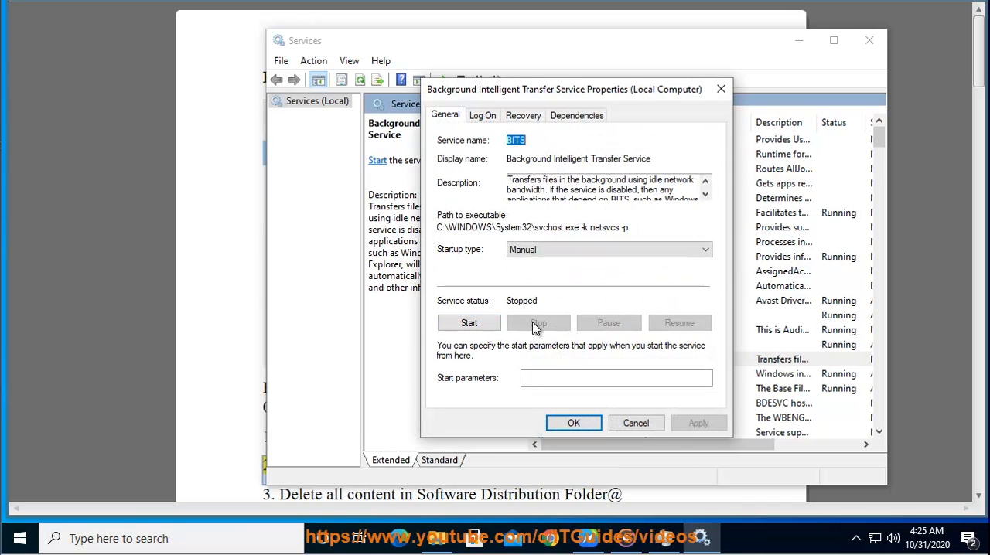
left_click(636, 423)
left_click(800, 43)
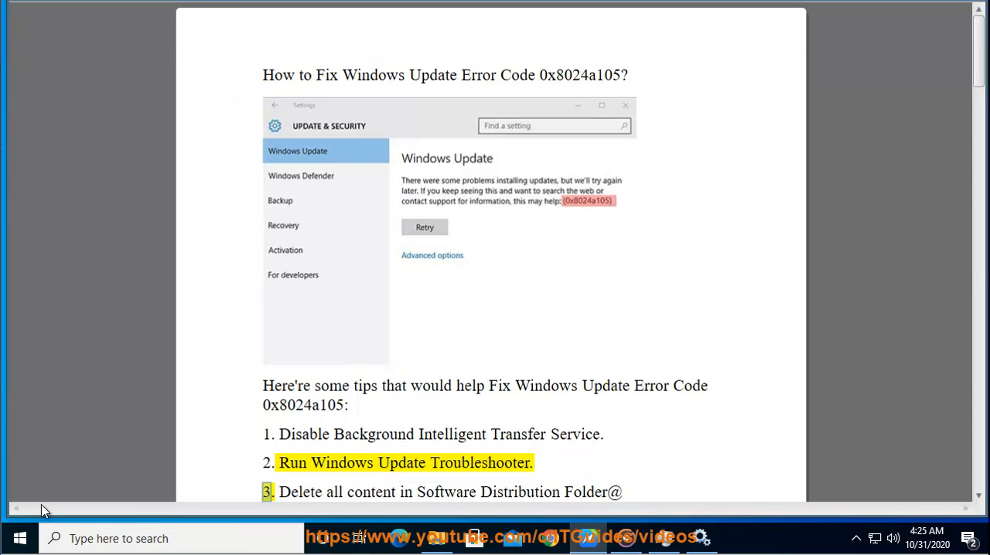
Step: Open Windows Settings, search for "TR" and go to the Troubleshoot settings
left_click(18, 538)
left_click(19, 466)
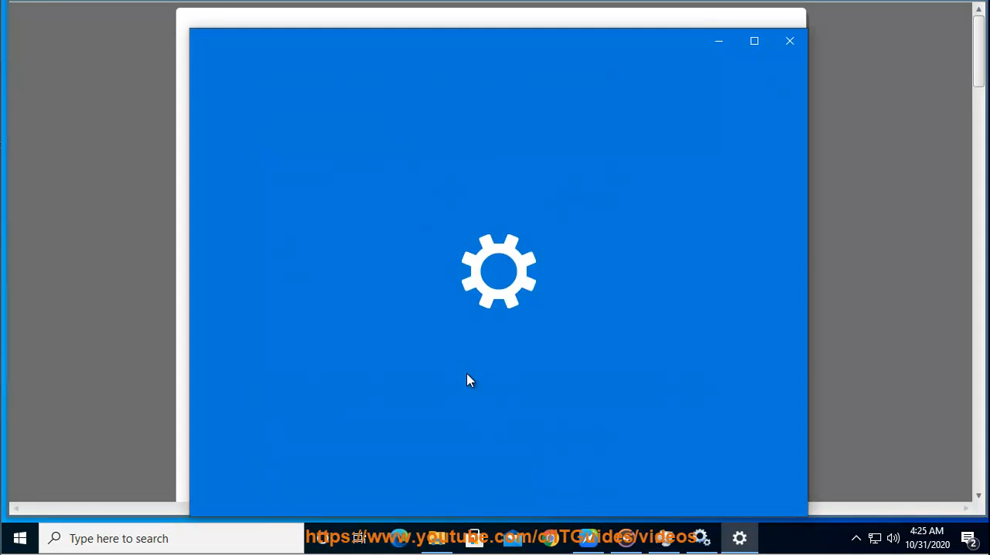
scroll(541, 427, "down", 5)
scroll(543, 433, "up", 5)
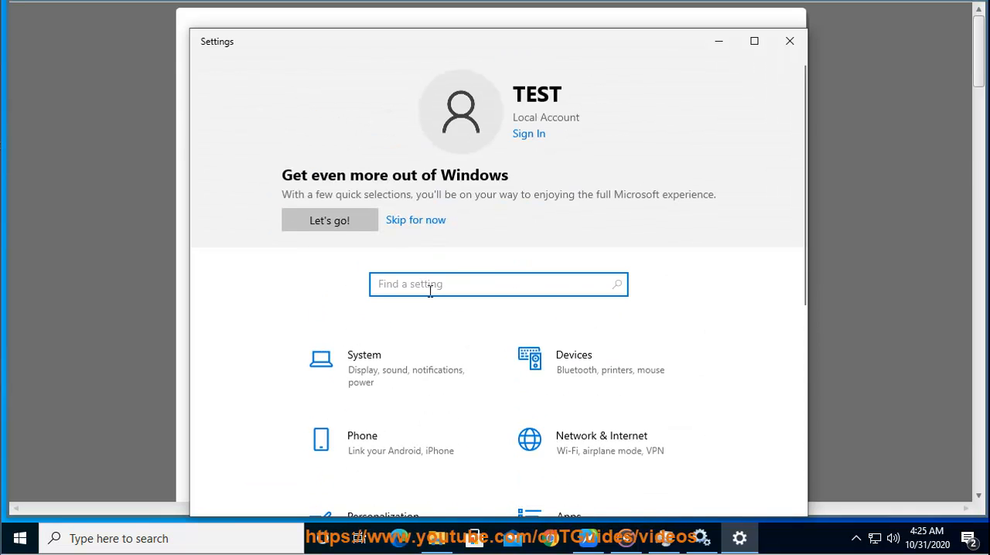
type("TR")
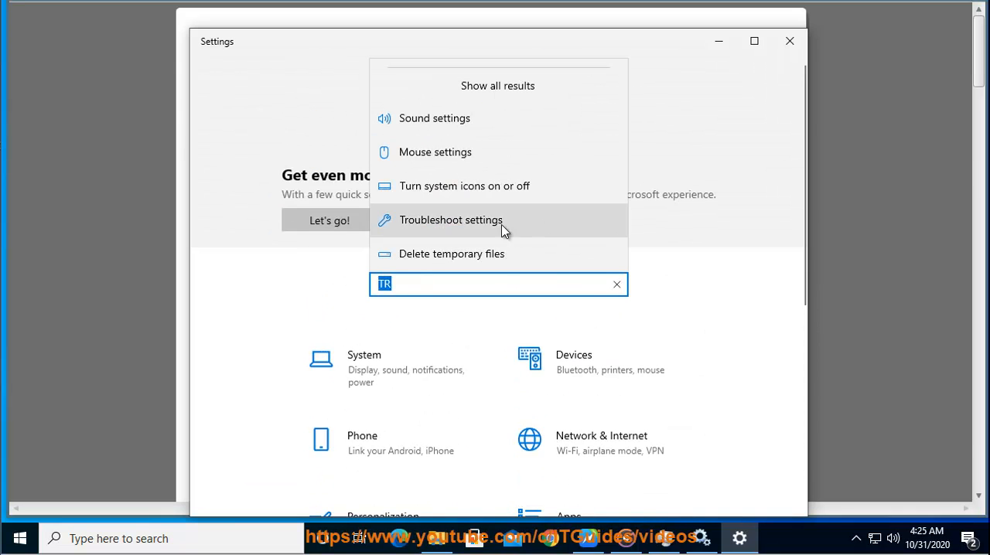
left_click(491, 232)
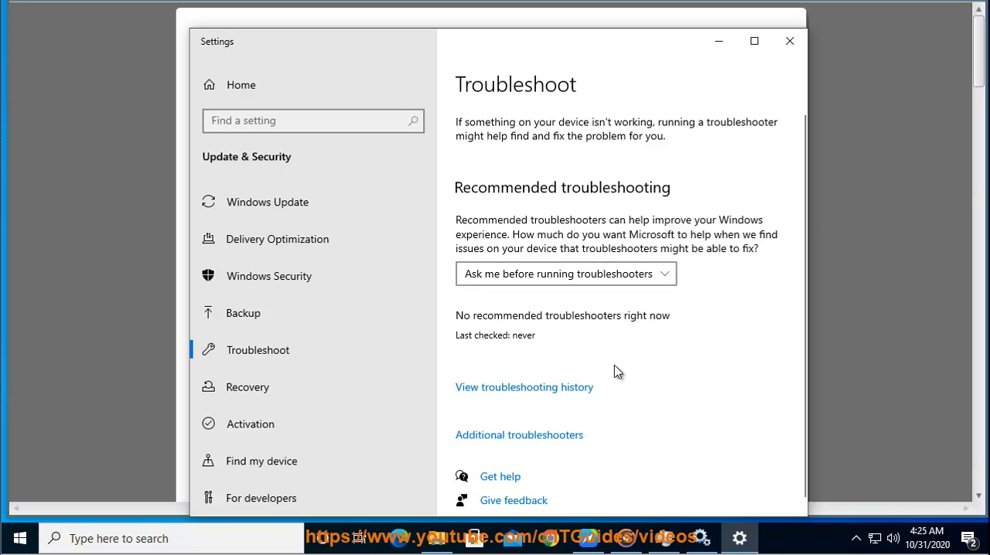
Step: Run the Windows Update troubleshooter from the additional troubleshooters
left_click(525, 437)
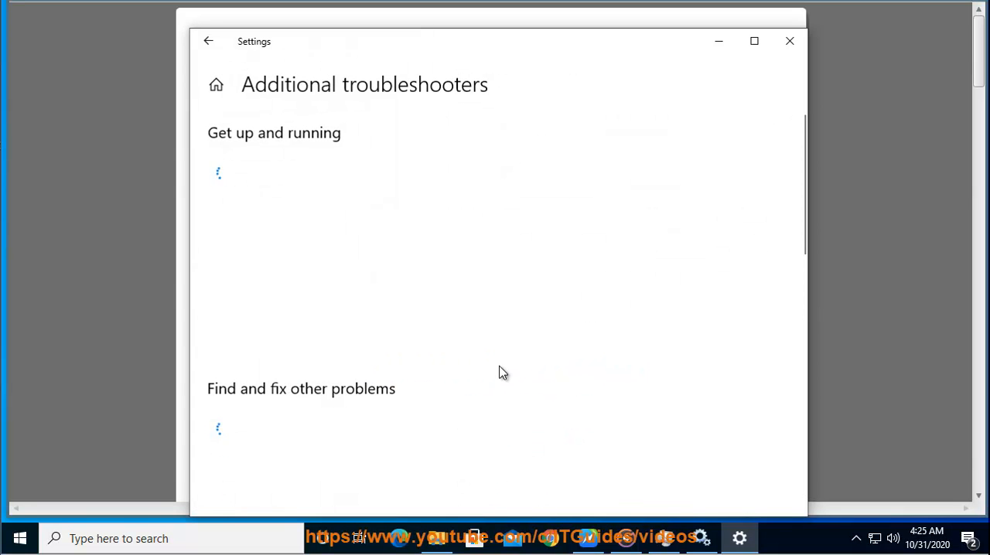
left_click(370, 337)
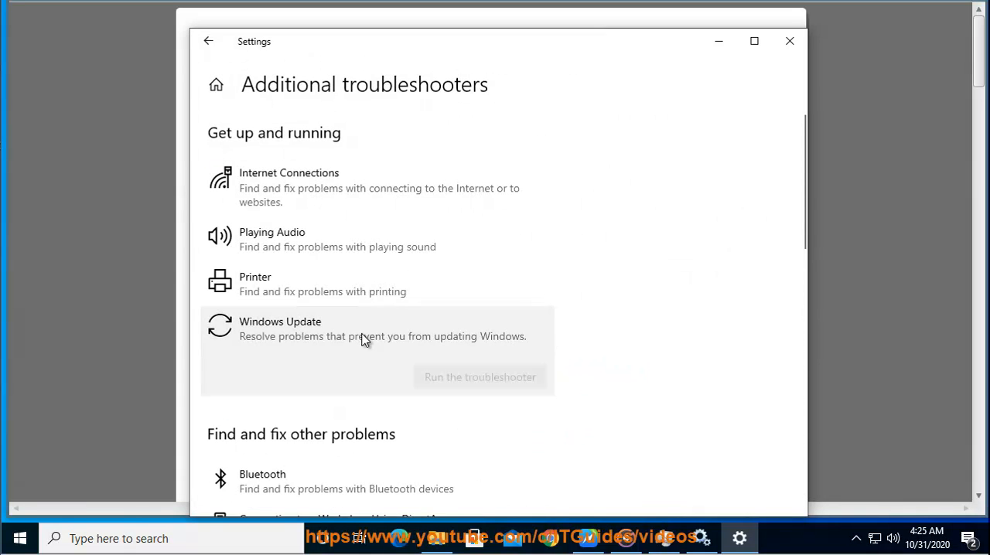
left_click(532, 380)
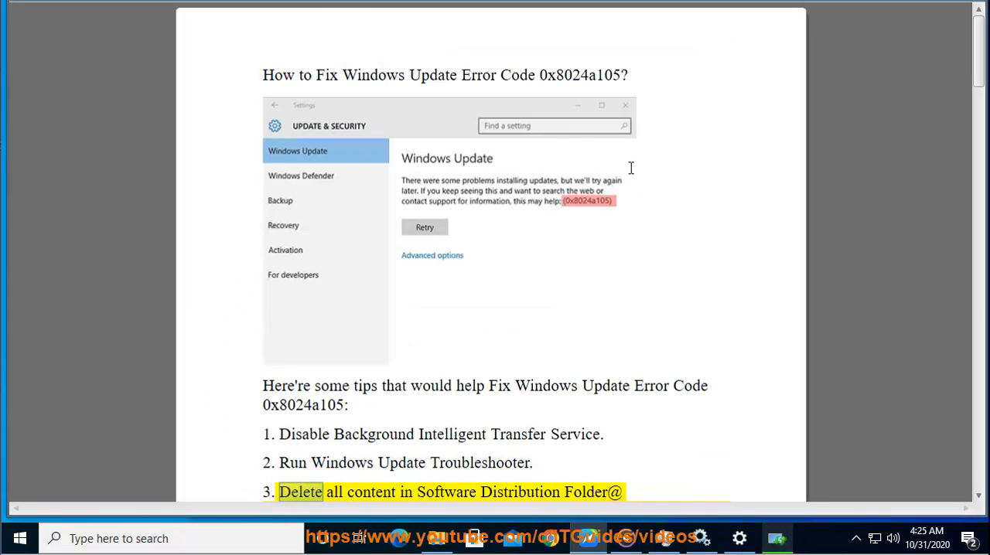
Step: Copy "Windows Safe Mode" from tip 3 of the document, search Google for it in Chrome and highlight the Microsoft Support result
scroll(655, 167, "down", 1)
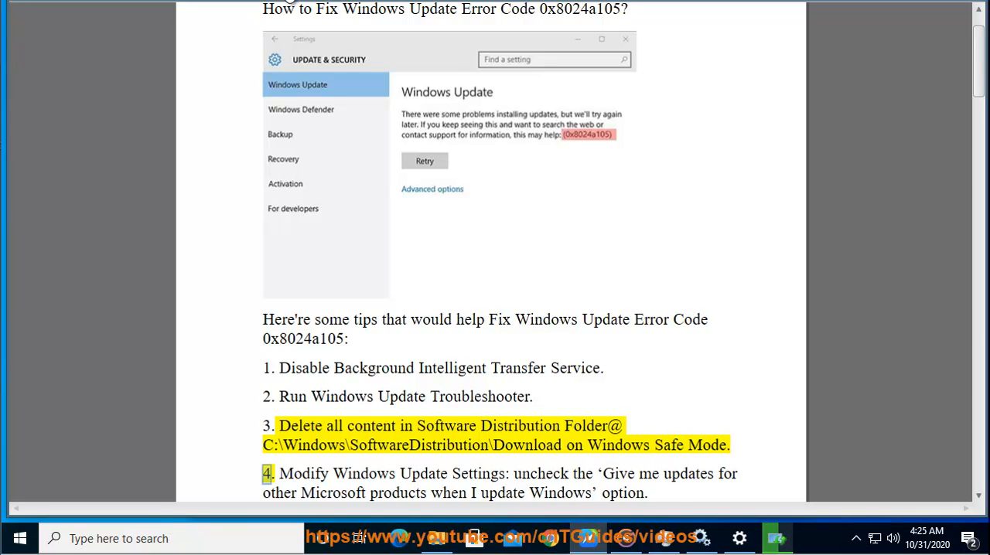
left_click_drag(723, 446, 603, 446)
right_click(602, 443)
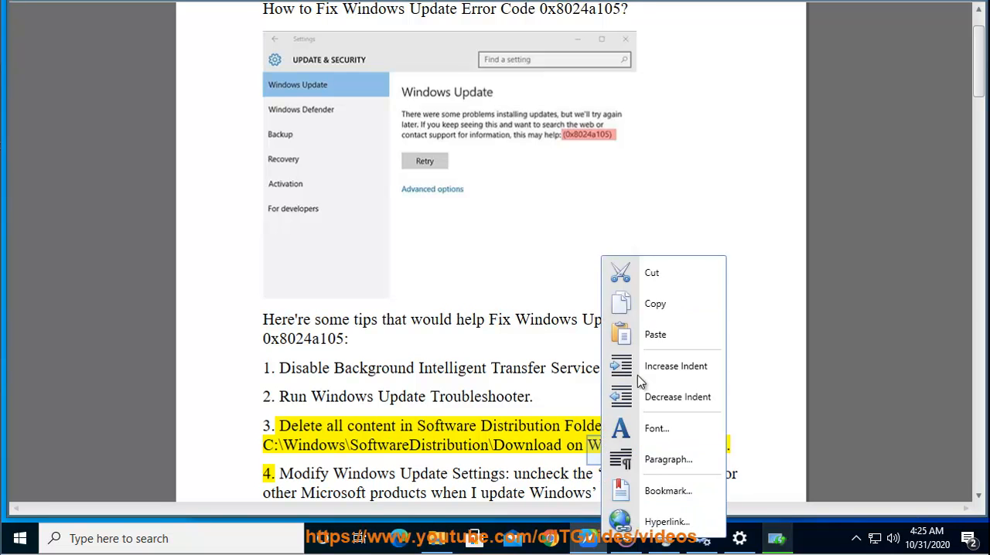
left_click(642, 303)
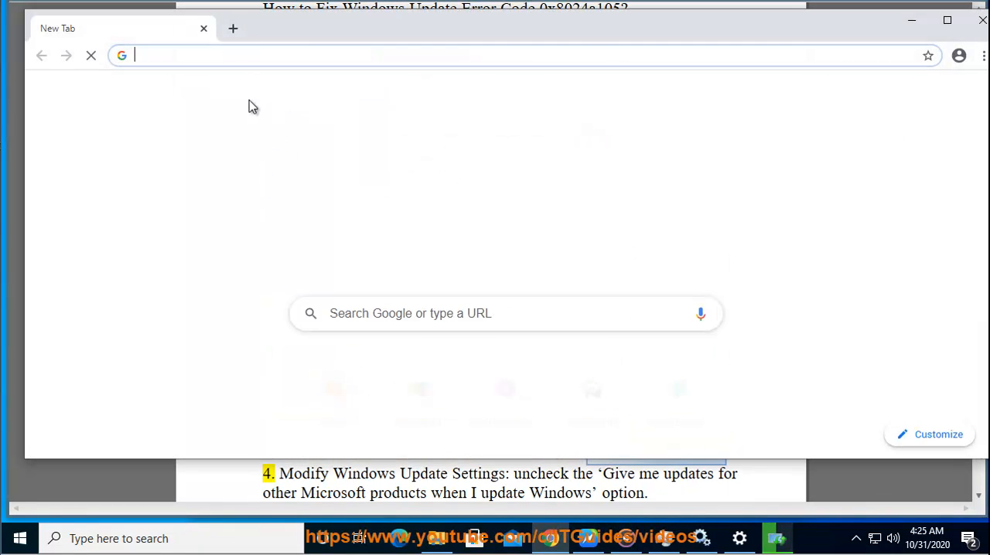
right_click(254, 56)
left_click(305, 172)
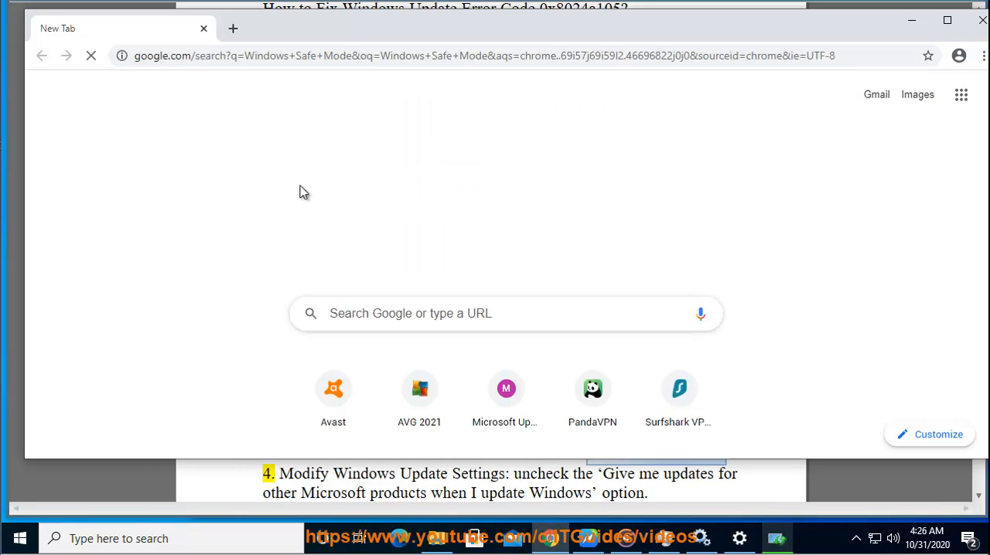
left_click_drag(652, 243, 172, 232)
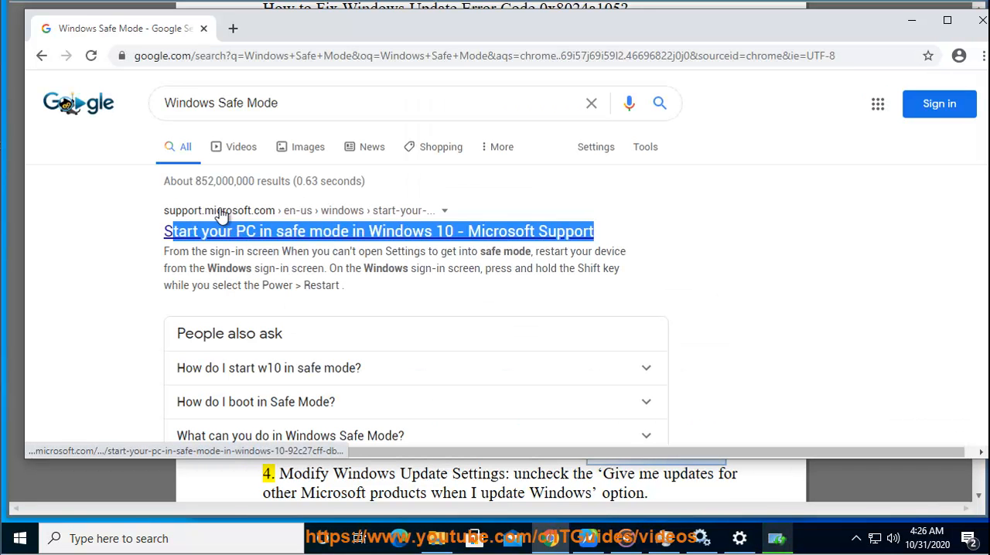
left_click(911, 21)
Step: Copy the path C:\Windows\SoftwareDistribution\Download from tip 3 and open that folder in File Explorer
left_click_drag(562, 447, 262, 456)
right_click(275, 449)
left_click(317, 303)
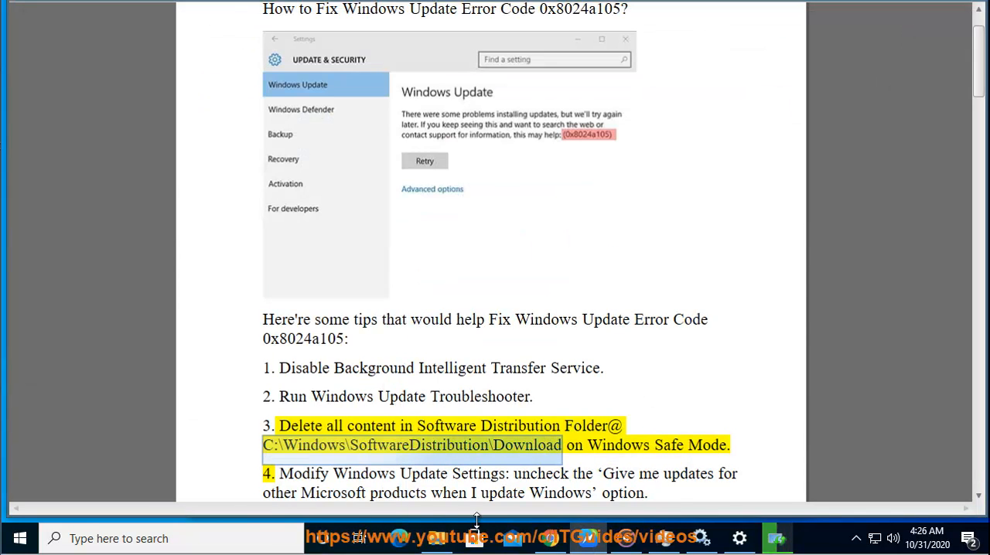
left_click(436, 539)
left_click(523, 320)
key("ctrl+v")
key("Return")
Step: Delete all files and folders in the SoftwareDistribution Download folder, then return to the document
left_click_drag(205, 462, 94, 365)
left_click_drag(321, 275, 575, 192)
right_click(419, 323)
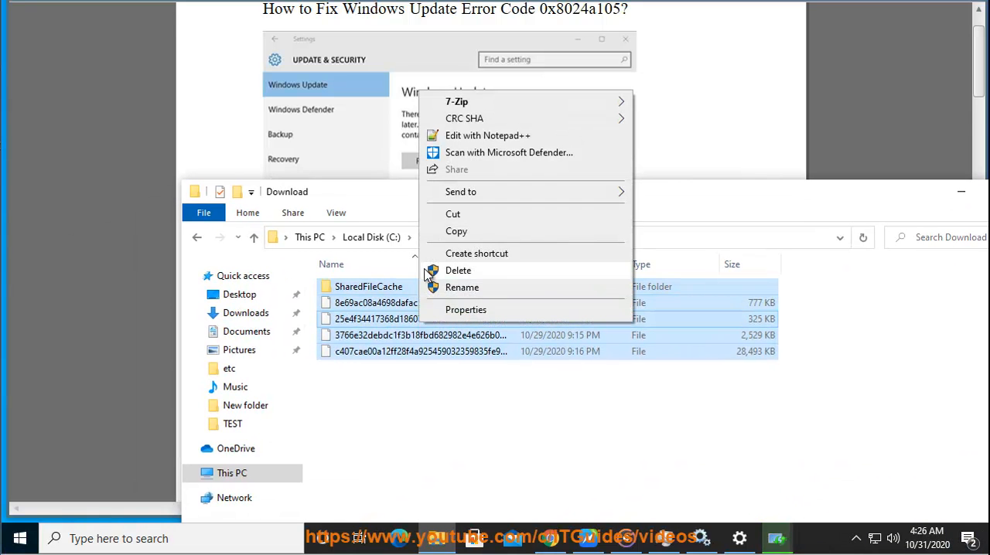
left_click(503, 276)
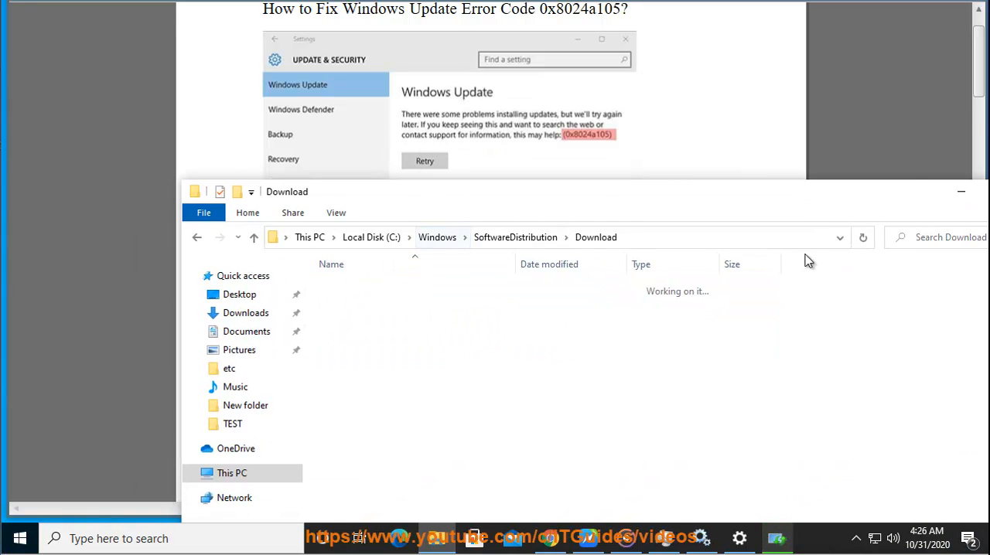
left_click(961, 191)
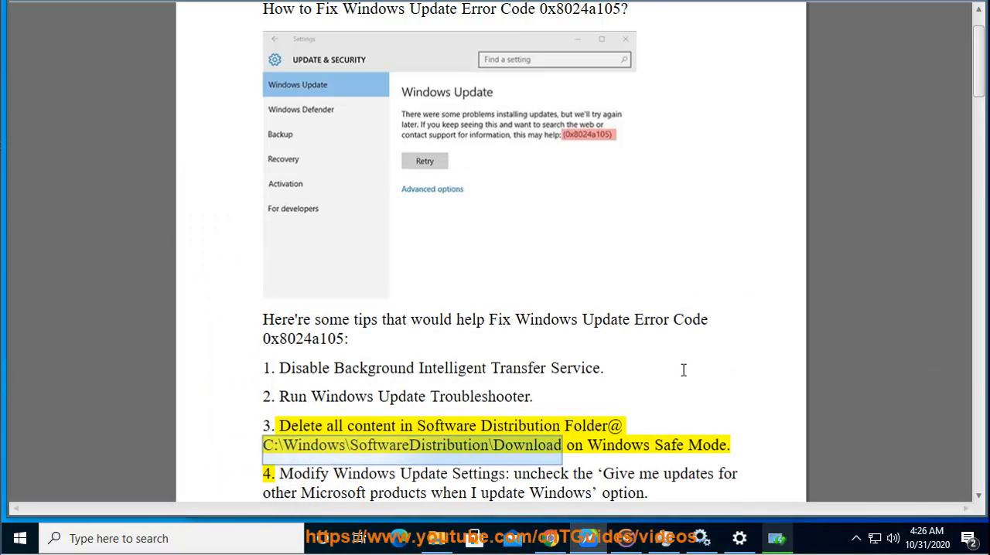
left_click(662, 439)
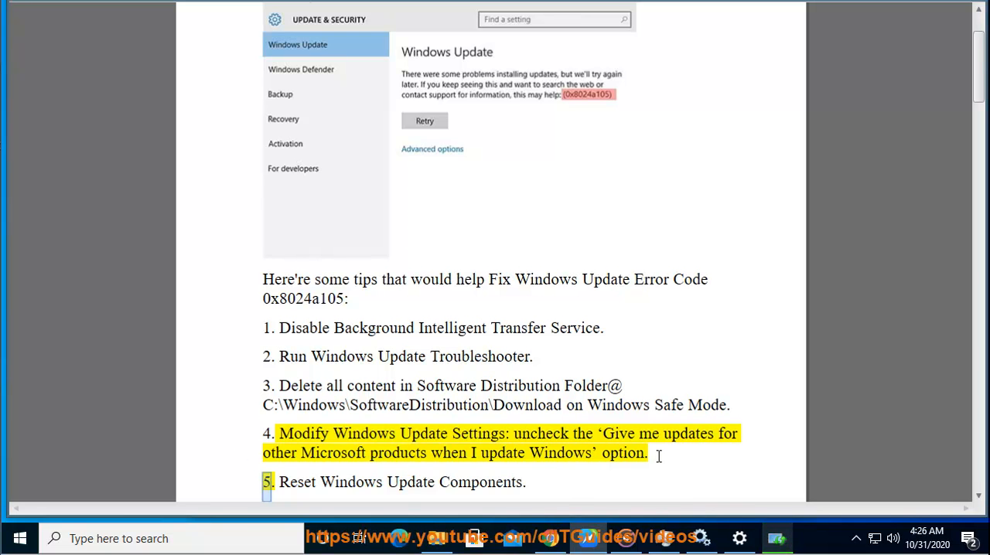
Step: Open the Windows Update advanced options under Update & Security in Windows Settings
left_click(20, 539)
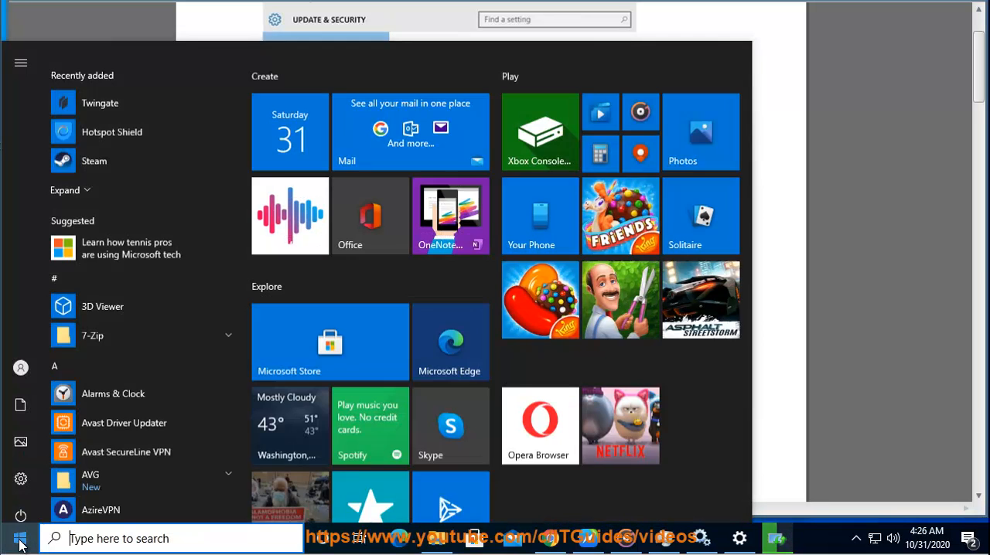
left_click(26, 470)
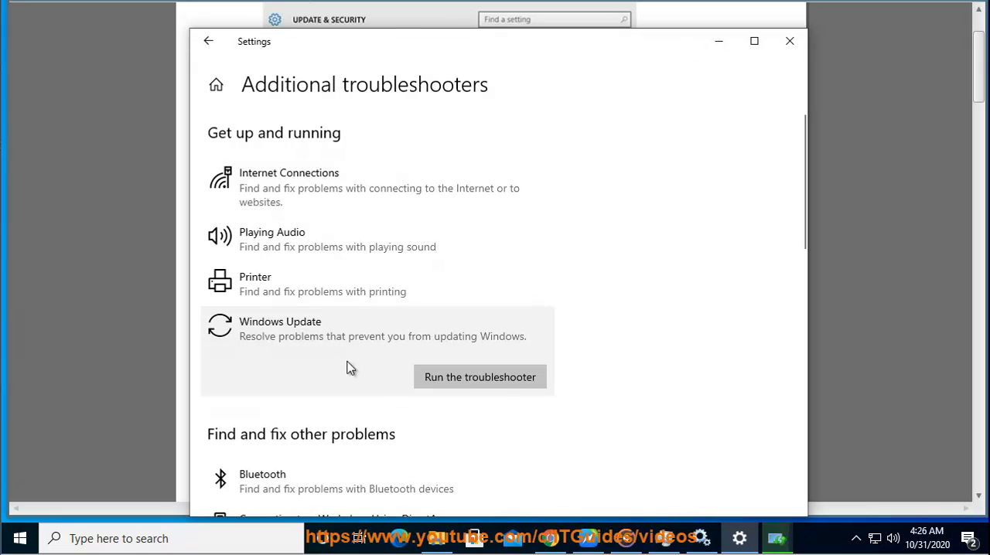
left_click(228, 87)
scroll(470, 309, "down", 5)
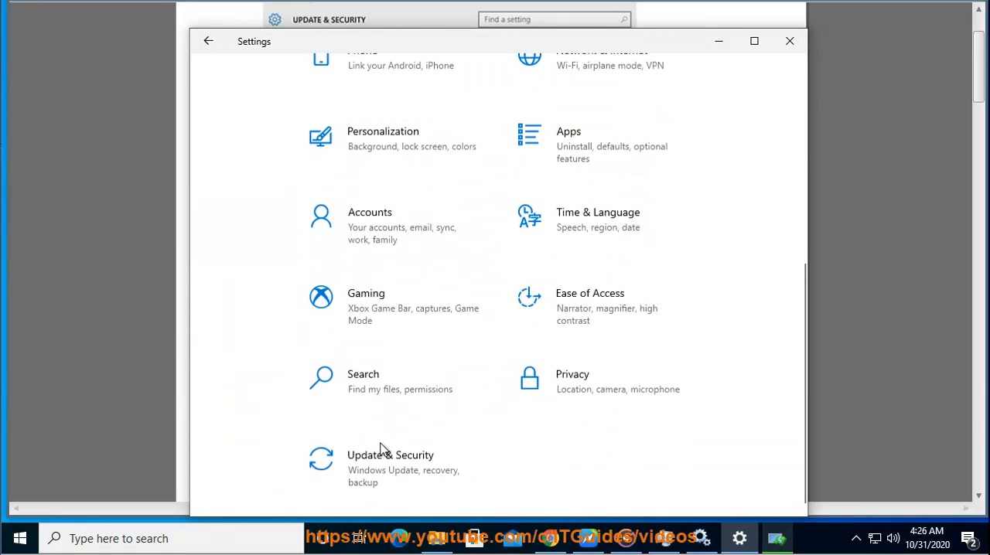
left_click(354, 473)
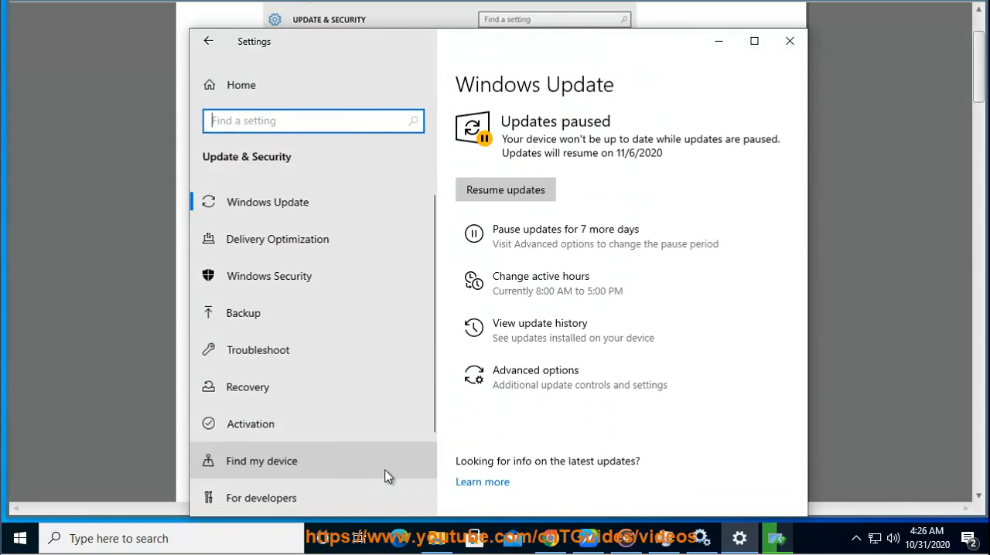
left_click(568, 383)
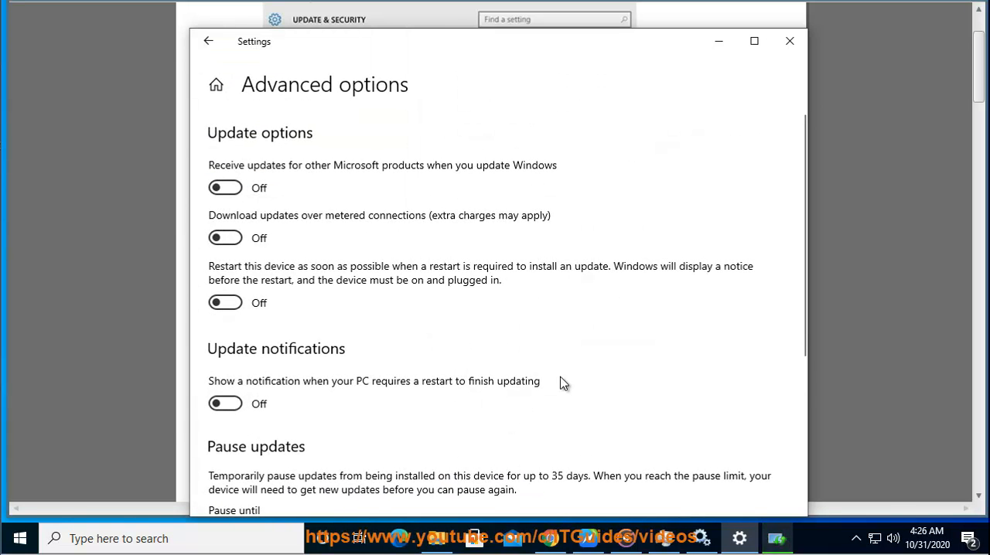
Step: Check the advanced update options, especially receiving updates for other Microsoft products, then minimize Settings
scroll(552, 406, "down", 5)
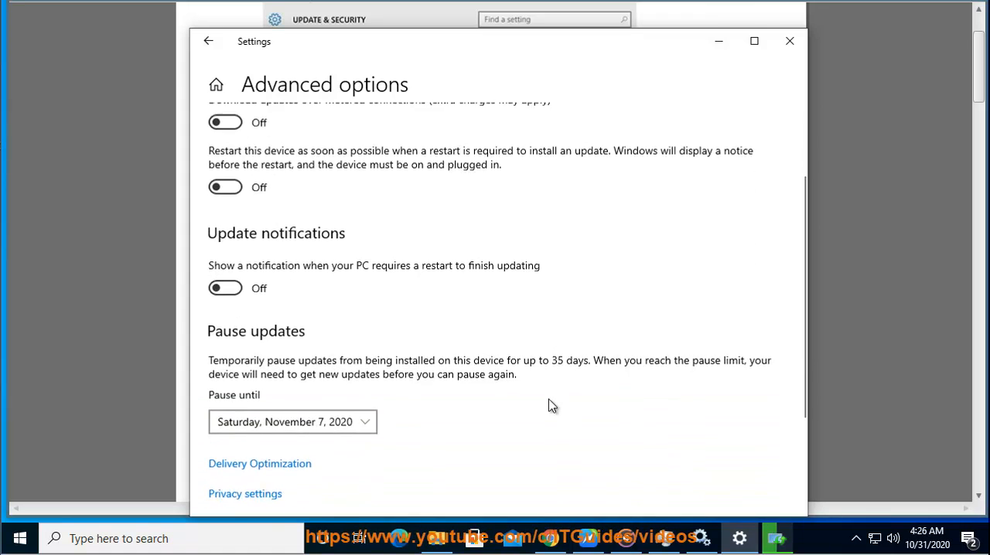
scroll(417, 406, "up", 3)
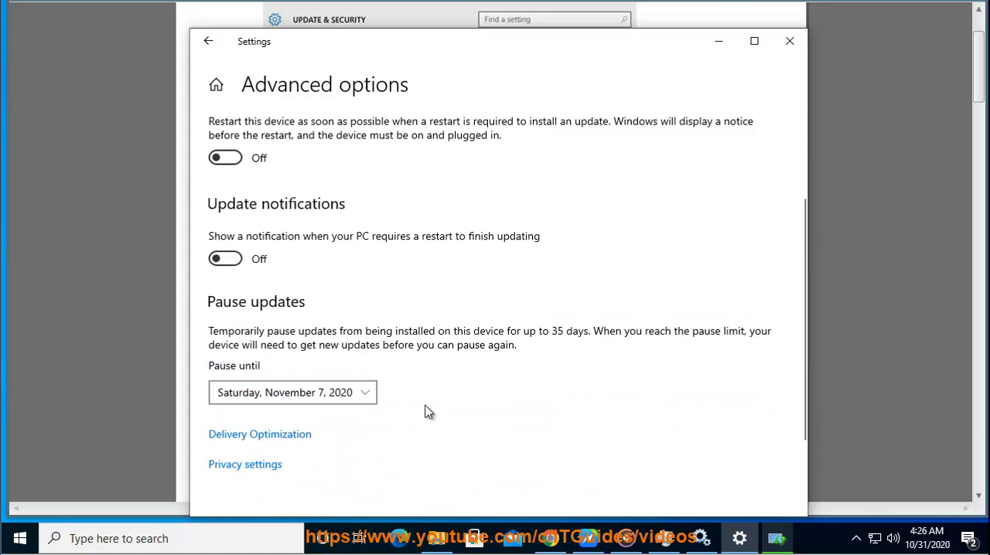
left_click(880, 368)
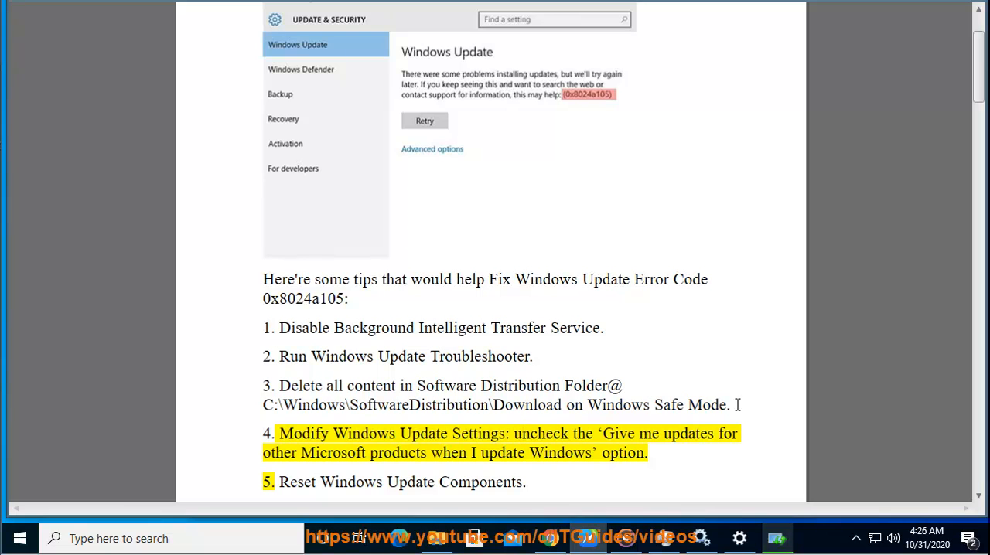
left_click(739, 538)
scroll(523, 196, "up", 1)
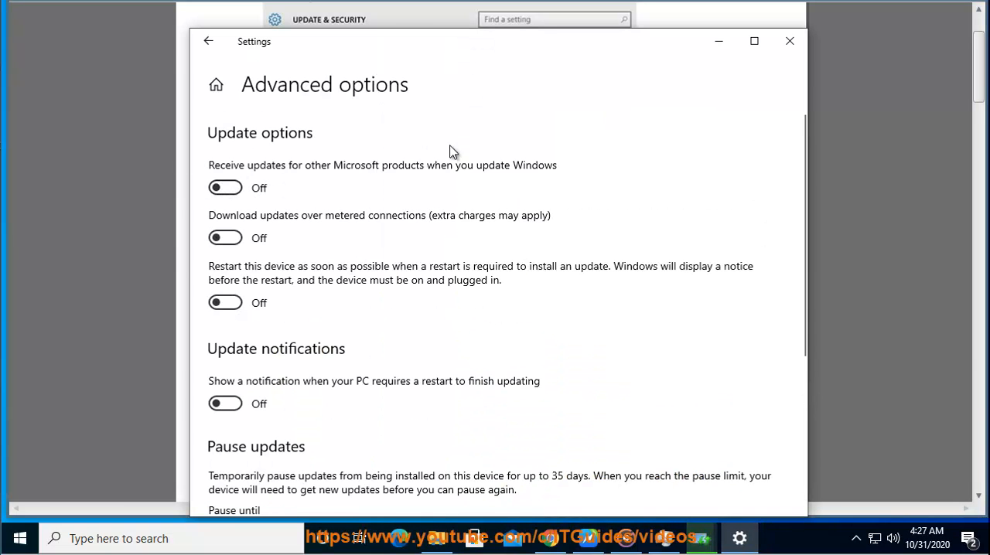
left_click(718, 41)
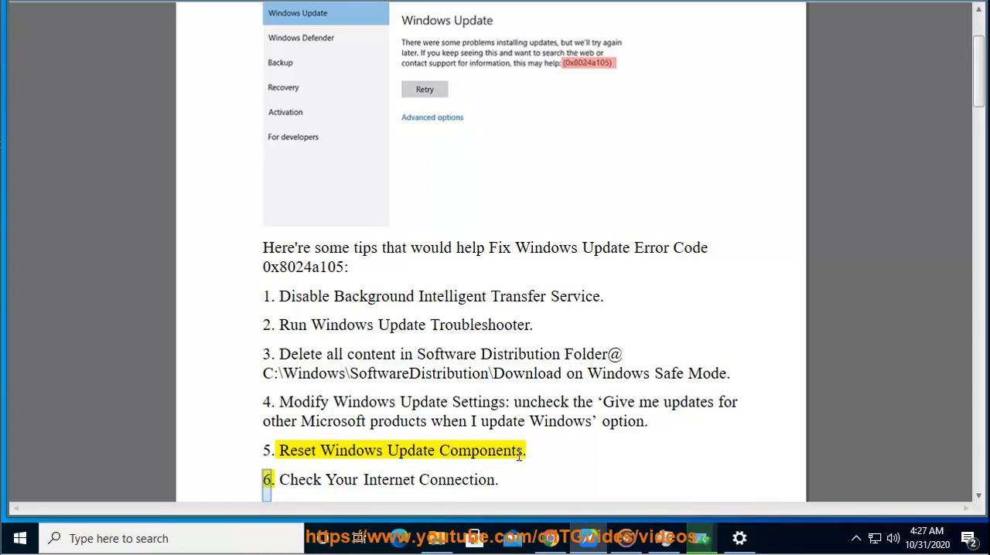
Step: Copy "Reset Windows Update Components" from tip 5, switch to Chrome and close the completed Windows Update troubleshooter
left_click_drag(294, 452, 284, 452)
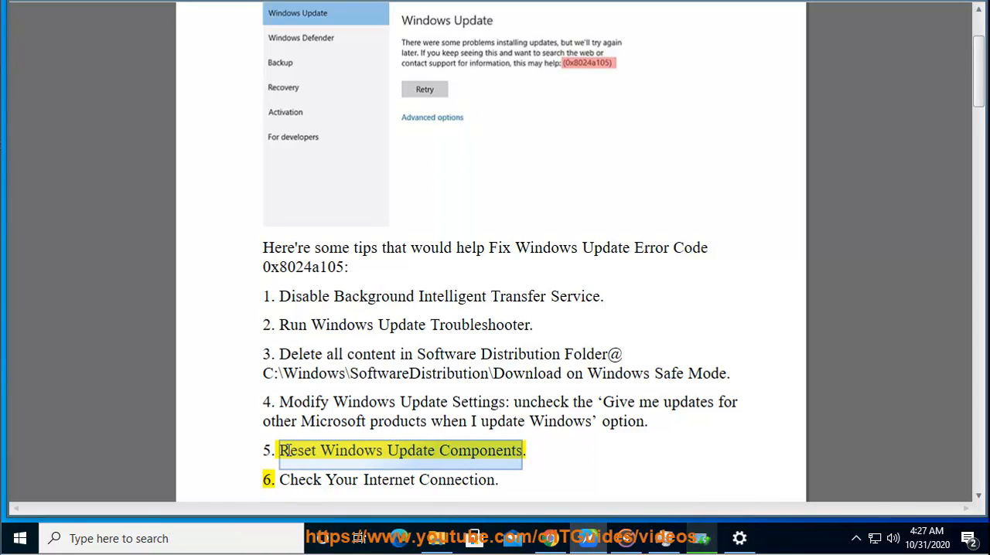
right_click(349, 436)
left_click(417, 303)
left_click(549, 536)
left_click_drag(279, 104, 163, 104)
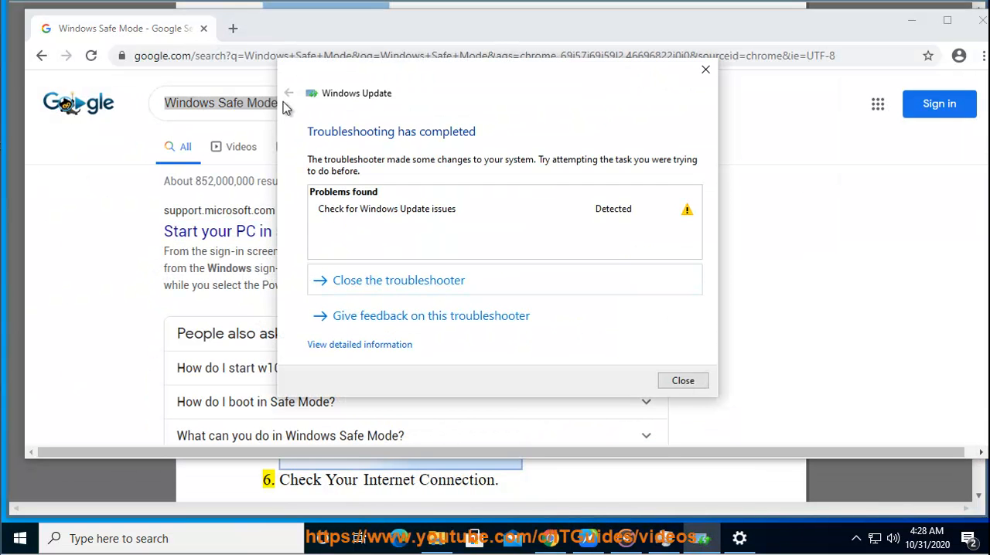
left_click(705, 70)
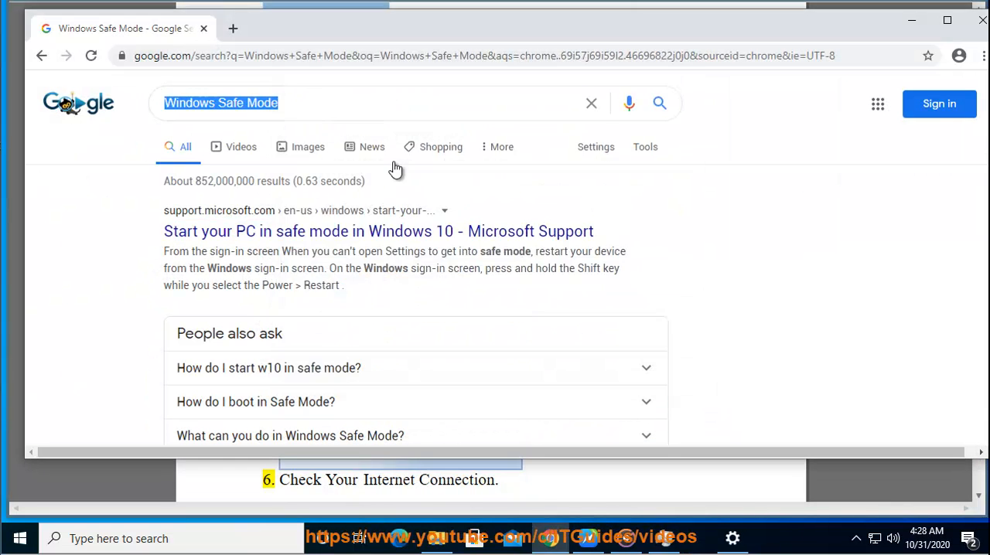
Step: Search Google for "reset windows update components script" and open the TechNet Gallery result for the Windows Update Agent reset script
right_click(283, 111)
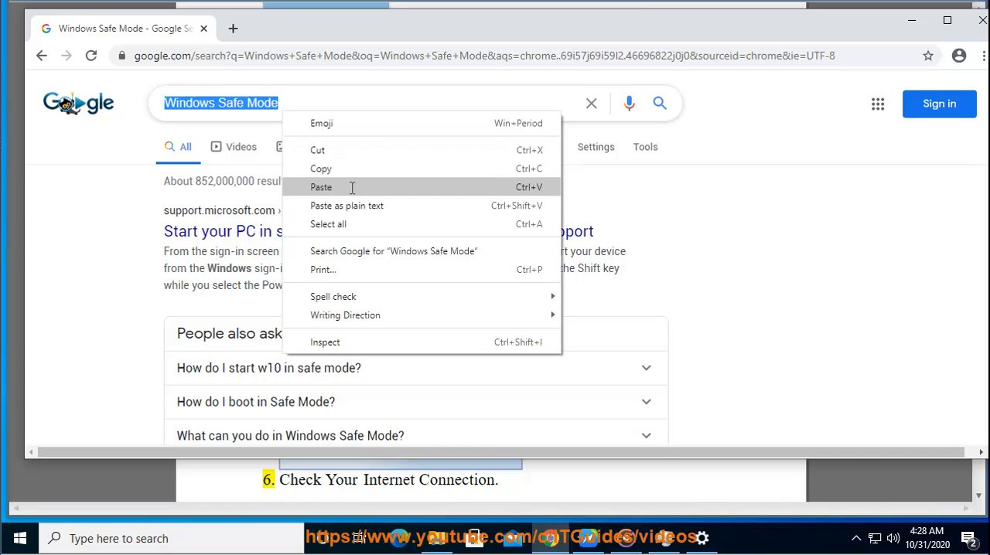
left_click(348, 187)
left_click(394, 101)
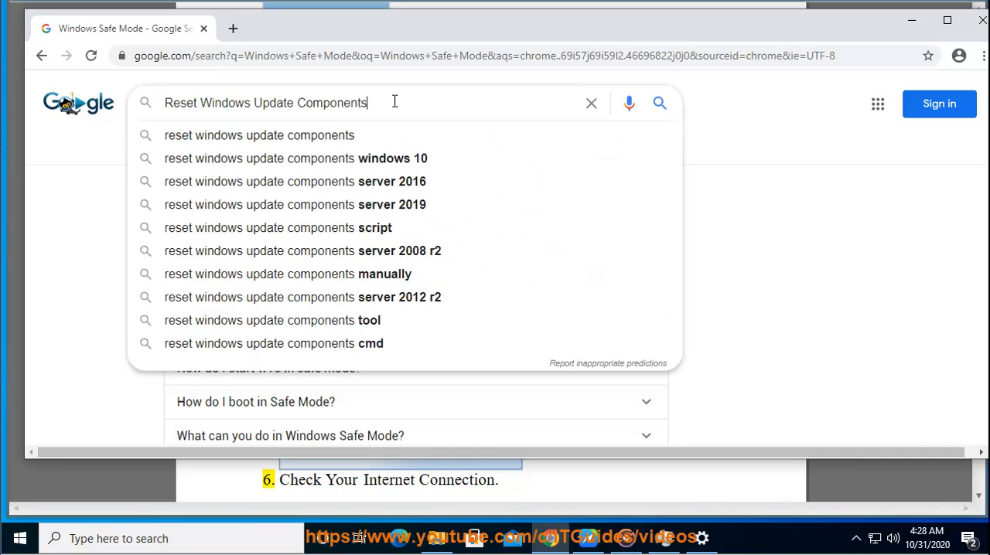
left_click(390, 227)
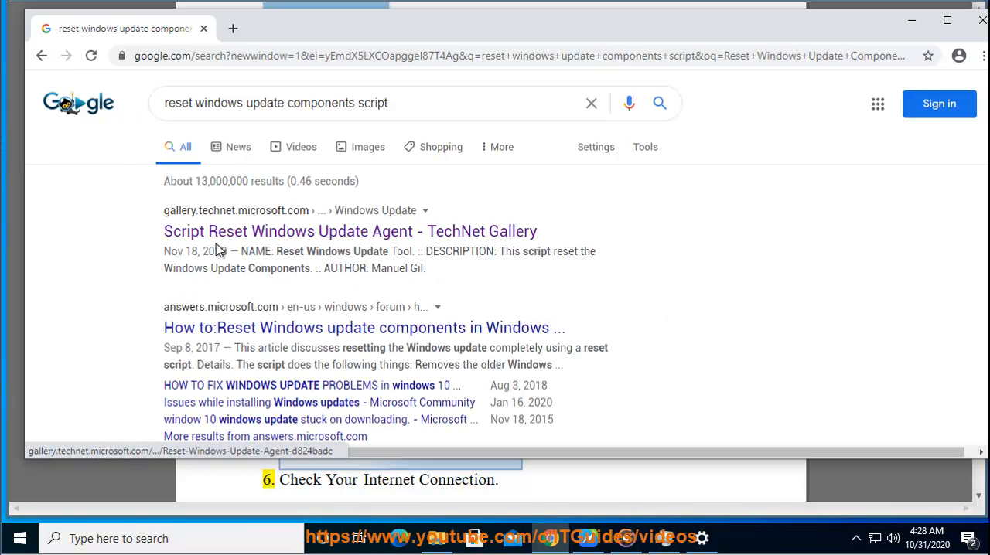
left_click(314, 232)
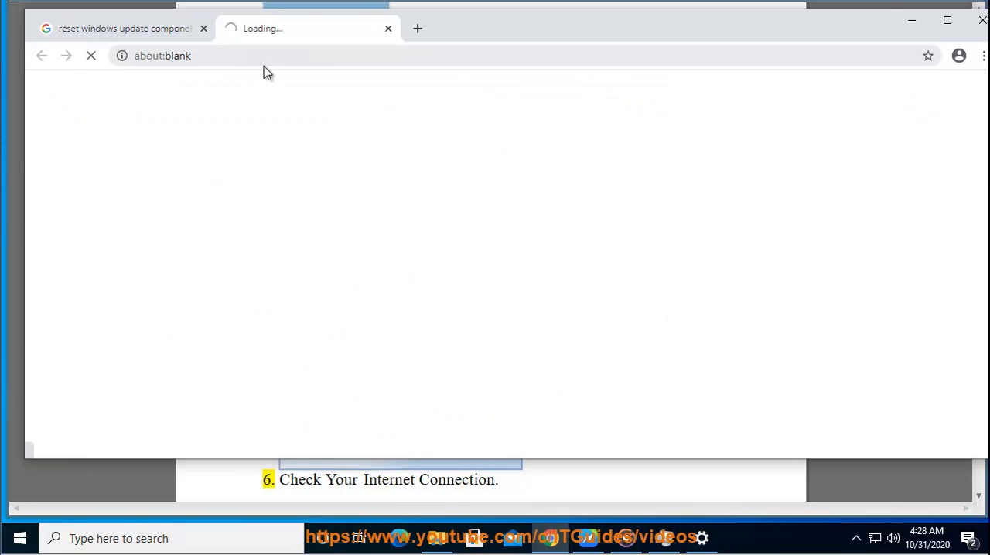
Step: Examine the Reset Windows Update Agent page's title, download count, update date and script details, then return to the document
left_click(357, 55)
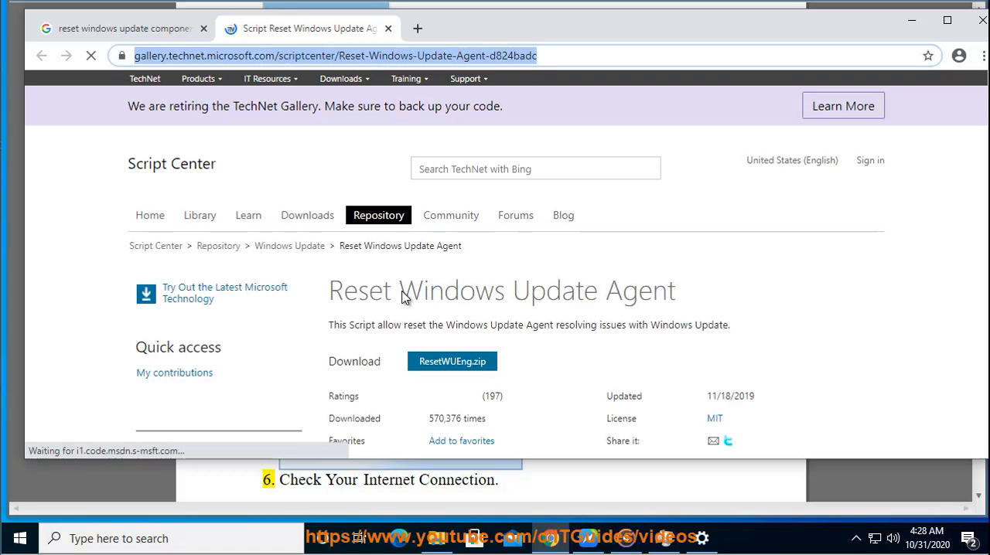
left_click_drag(342, 293, 691, 306)
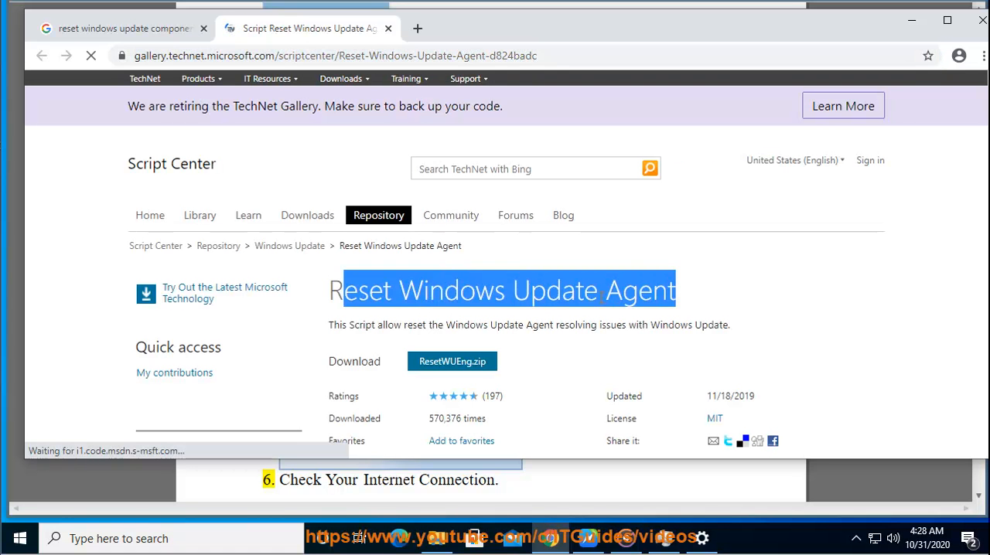
double_click(640, 293)
scroll(641, 319, "down", 2)
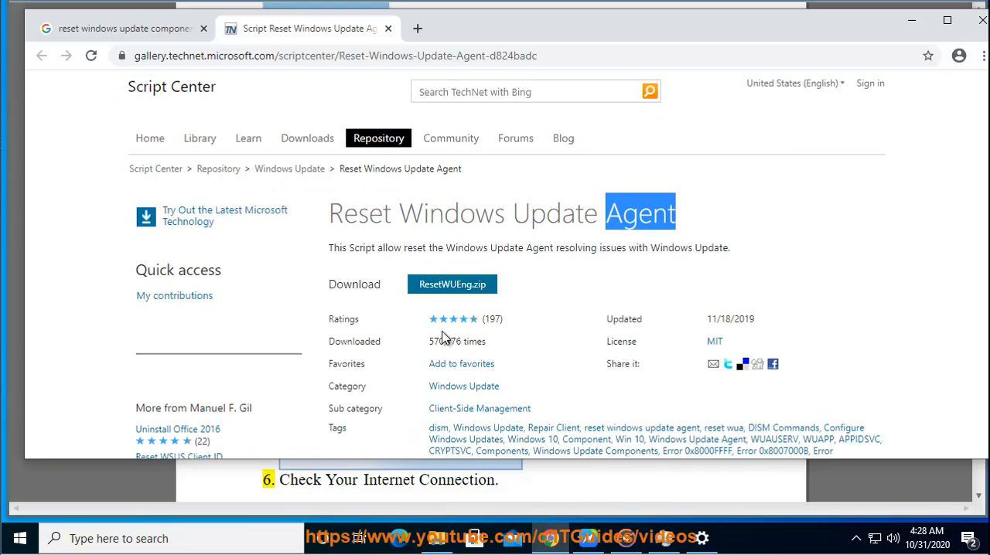
left_click_drag(486, 341, 428, 346)
scroll(547, 339, "down", 2)
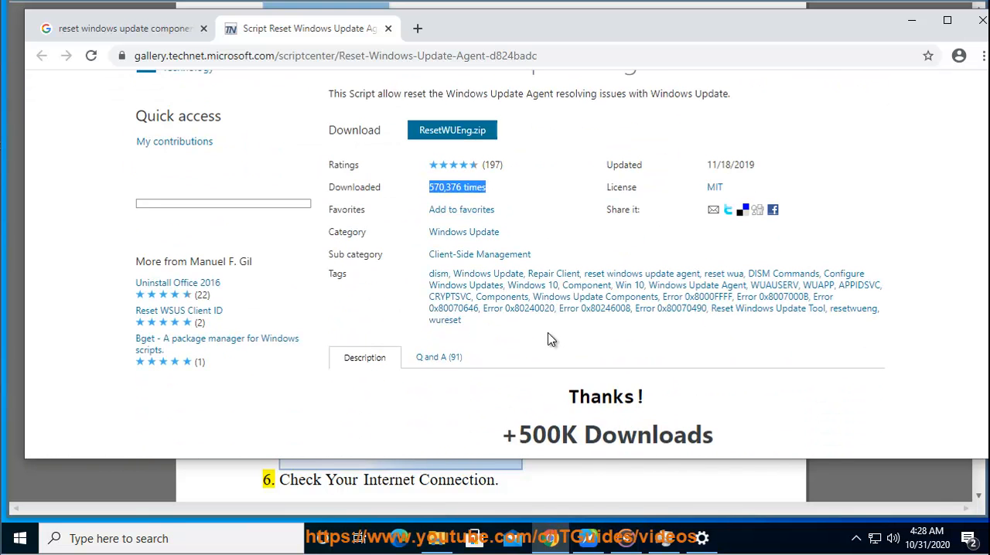
left_click_drag(754, 164, 633, 165)
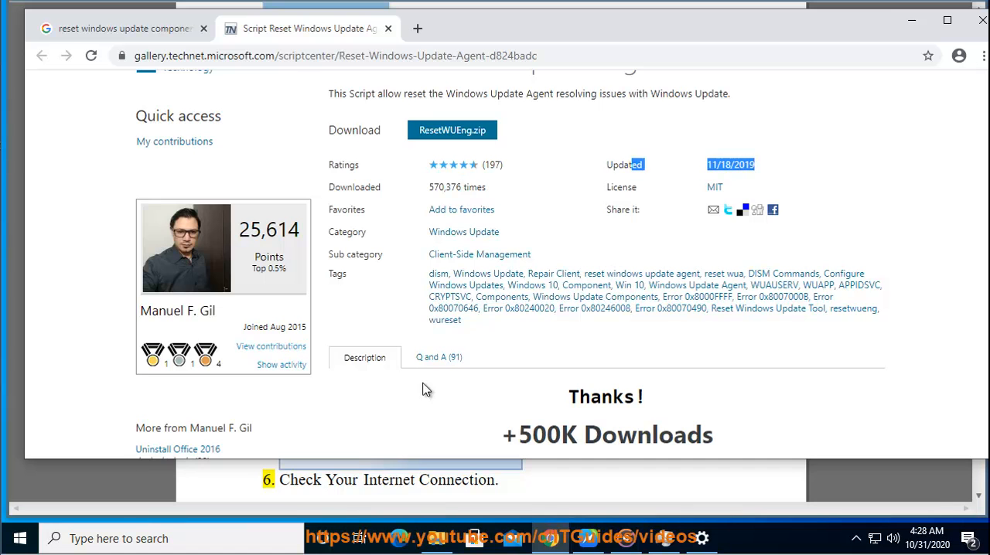
scroll(426, 389, "down", 4)
scroll(562, 344, "down", 2)
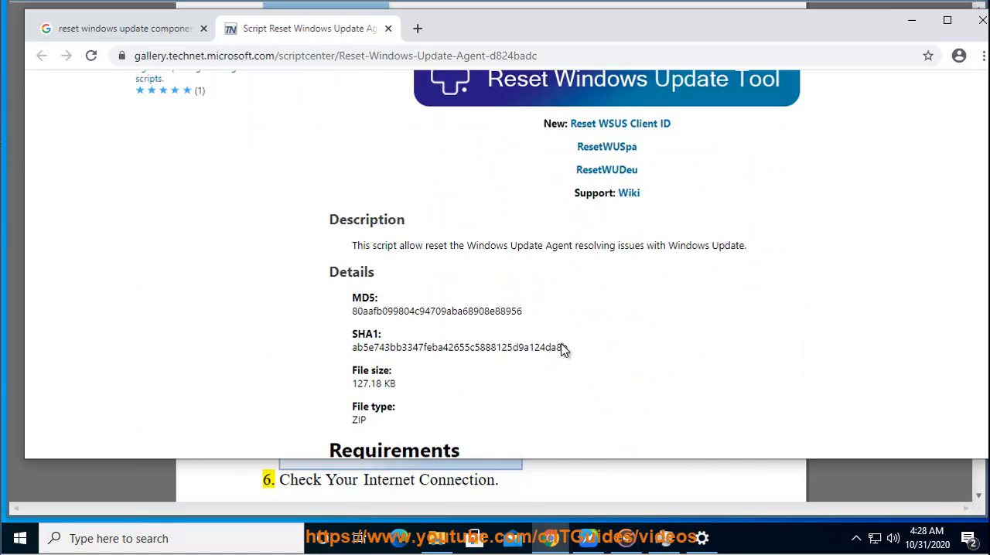
left_click(911, 20)
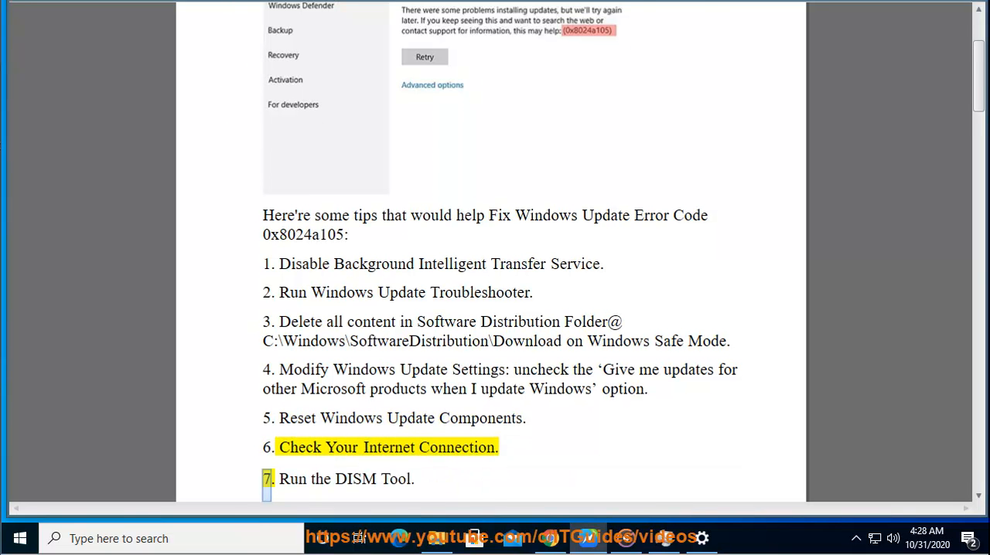
left_click(246, 535)
type("C")
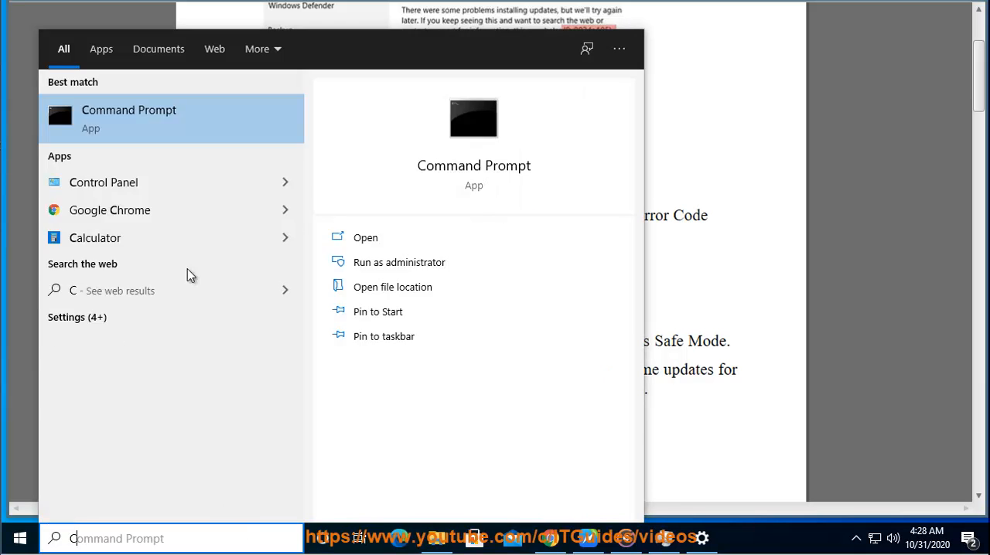
left_click(196, 115)
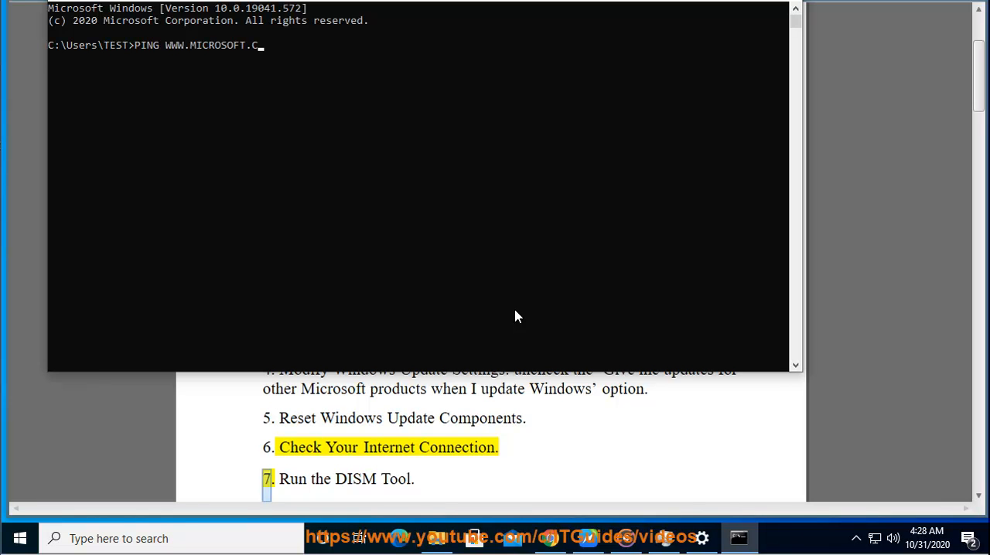
key("Return")
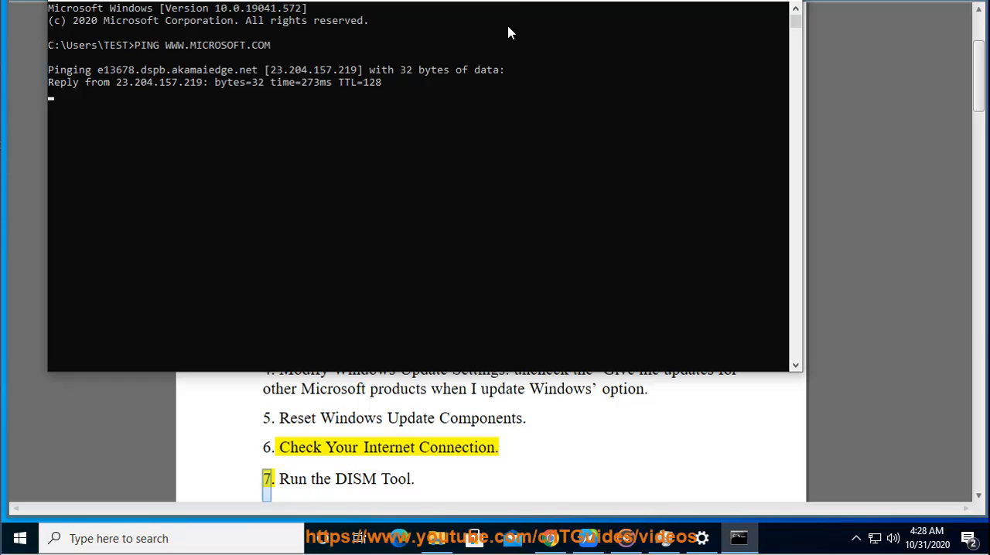
left_click_drag(513, 0, 565, 93)
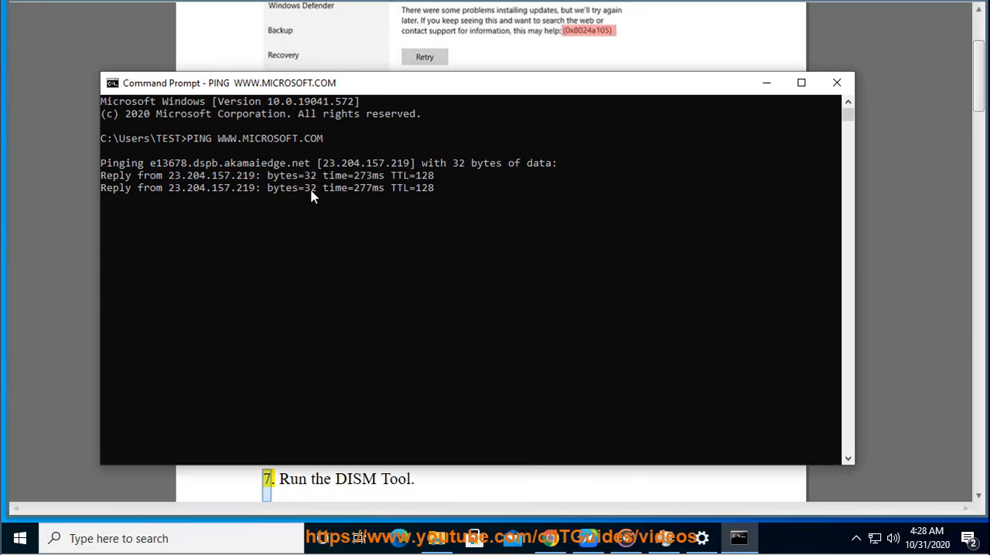
left_click(766, 85)
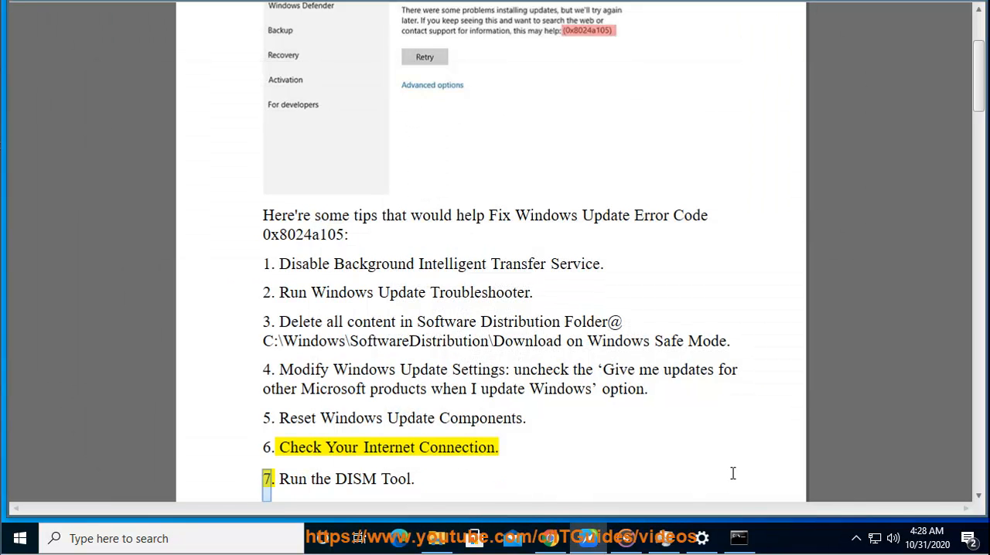
Step: Start the Network troubleshooter from the Network & Internet status settings up to its adapter selection, then return to the document
left_click(701, 539)
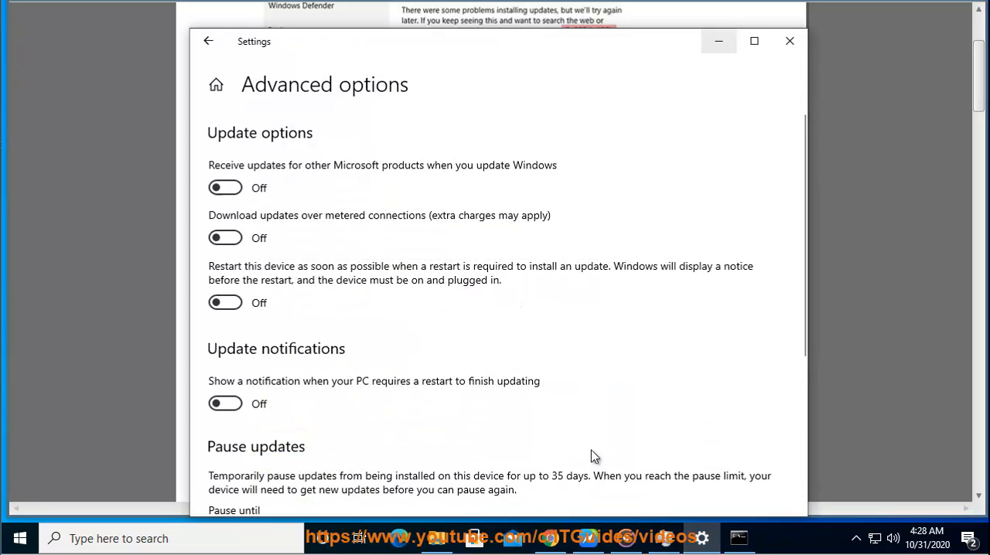
left_click(218, 89)
scroll(452, 348, "down", 4)
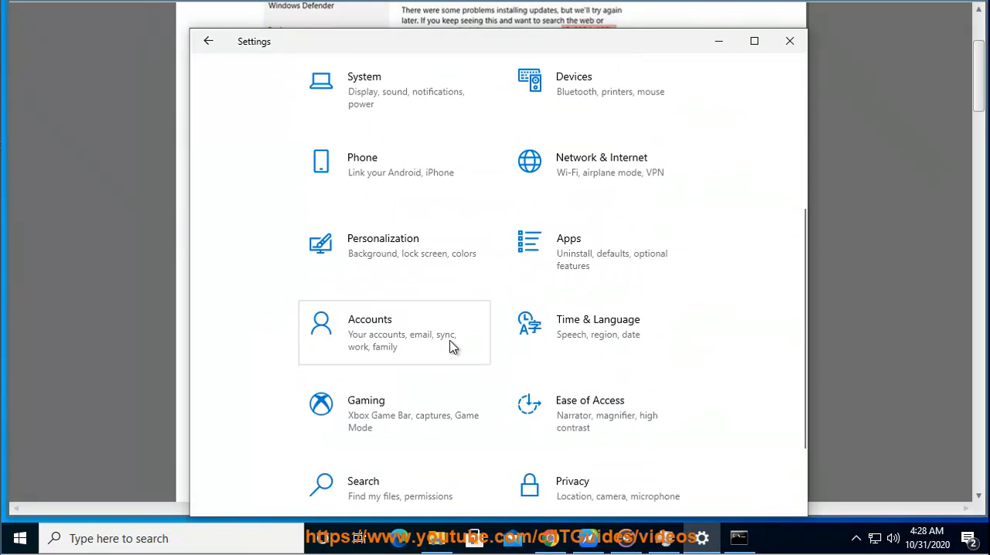
left_click(583, 165)
scroll(654, 358, "down", 3)
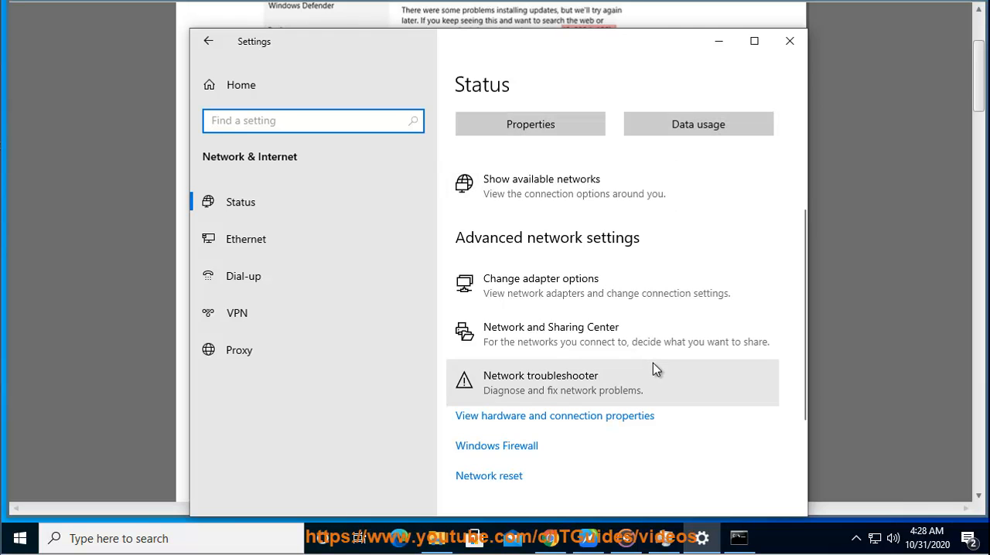
left_click(607, 396)
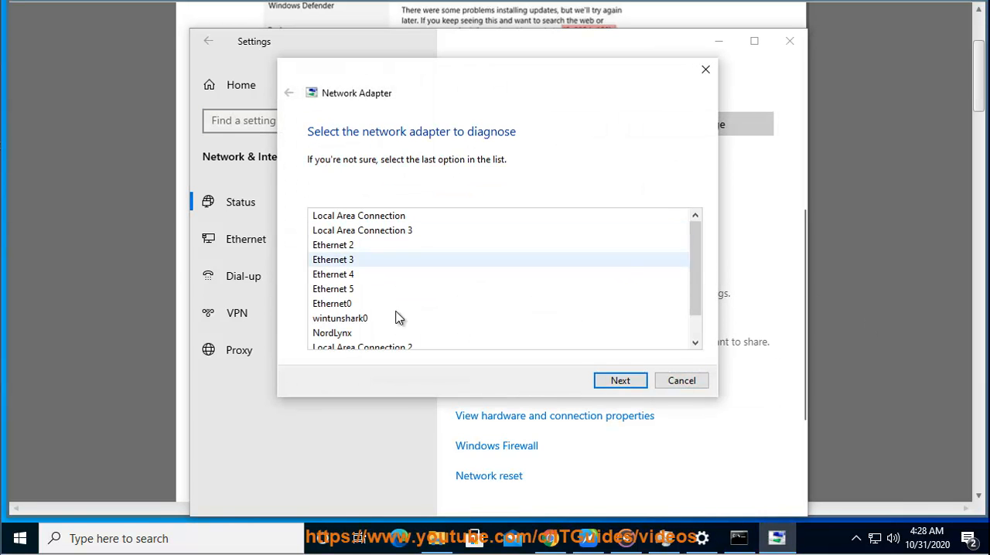
left_click(874, 339)
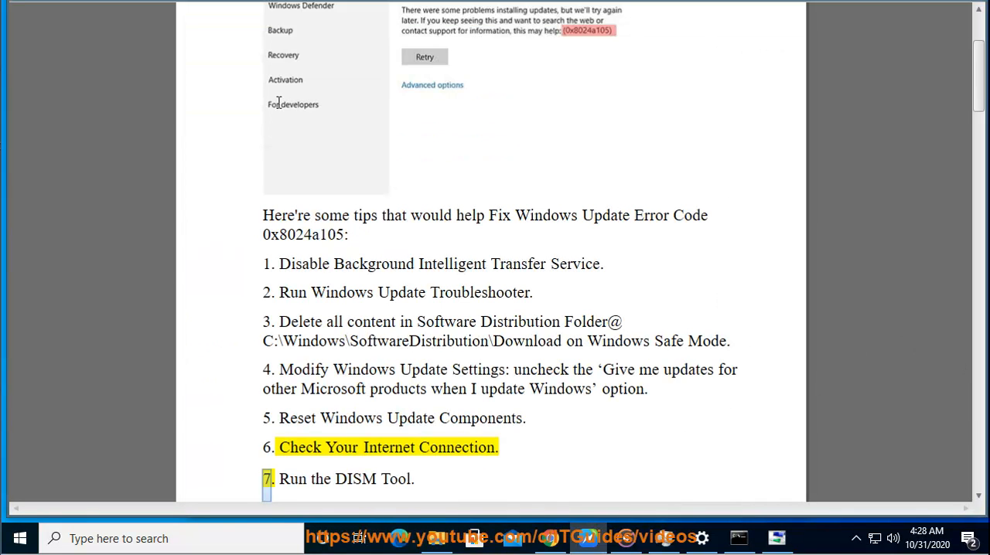
left_click(329, 3)
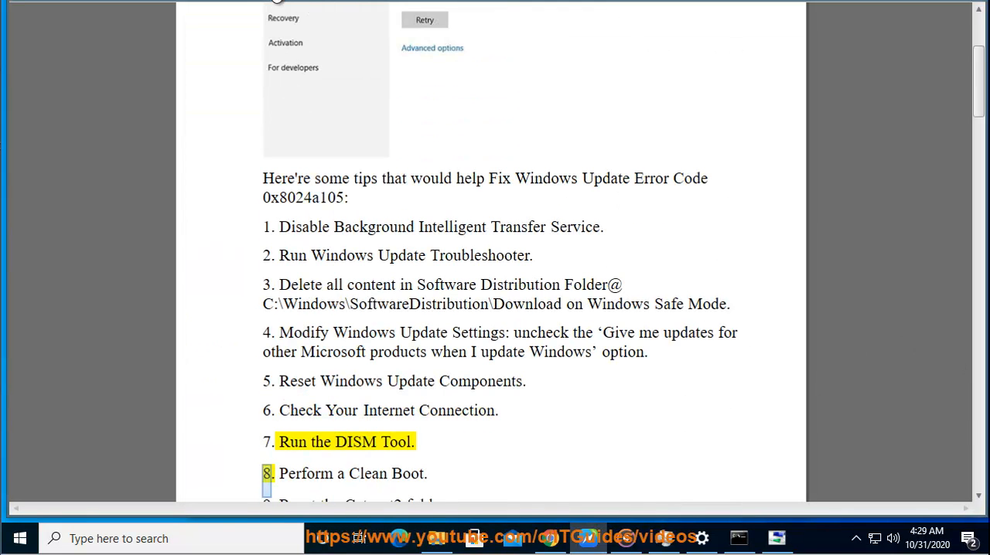
Step: Copy the word DISM from tip 7 of the document and switch to Chrome
double_click(358, 440)
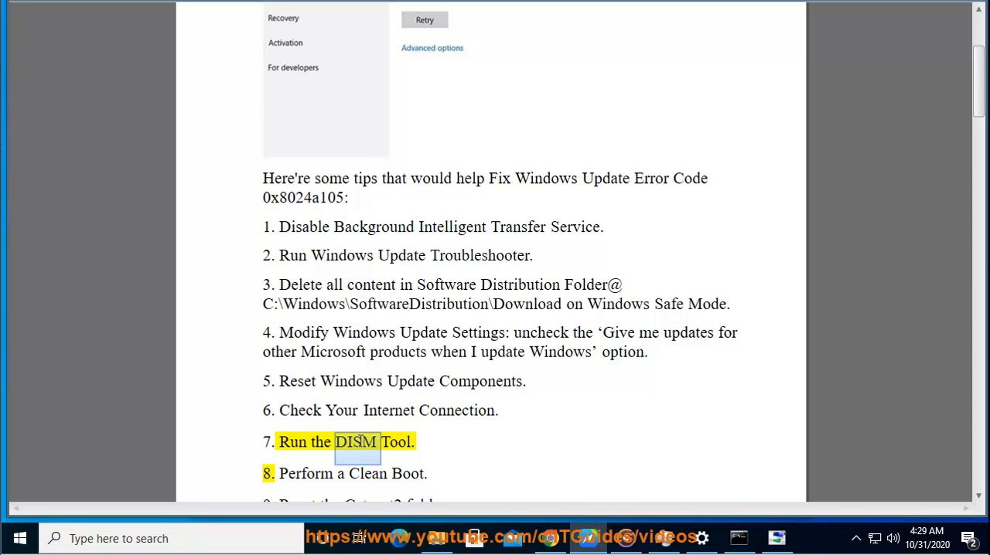
right_click(367, 442)
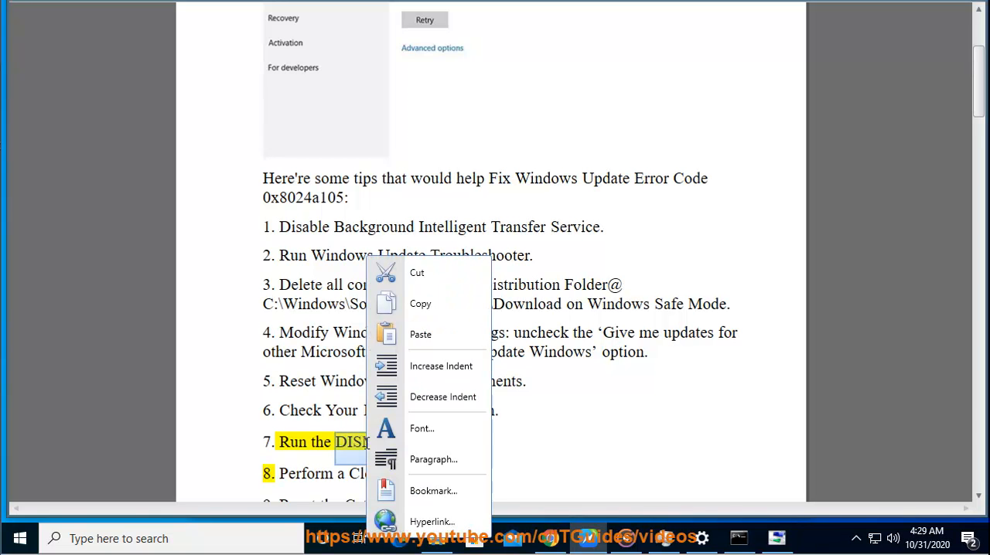
left_click(412, 309)
left_click(563, 538)
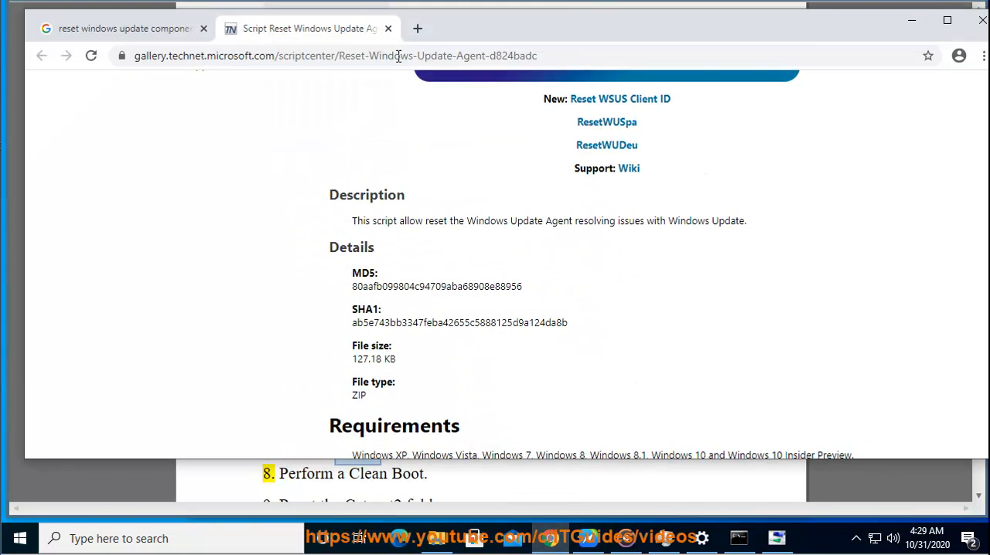
Step: Close the TechNet script page and search Google for DISM, highlight the Deployment Image Servicing and Management result, then minimize Chrome
left_click(388, 29)
triple_click(356, 102)
key("ctrl+v")
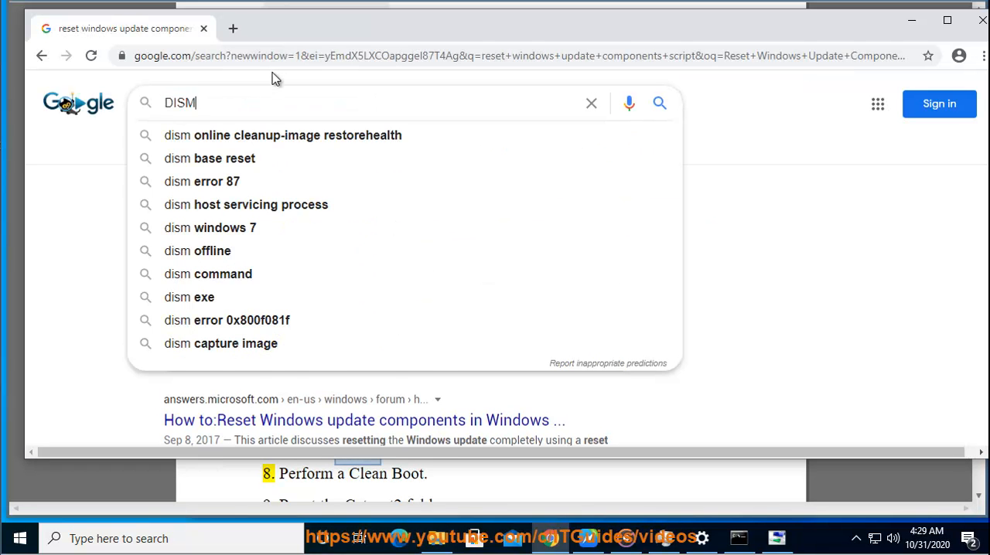
key("Return")
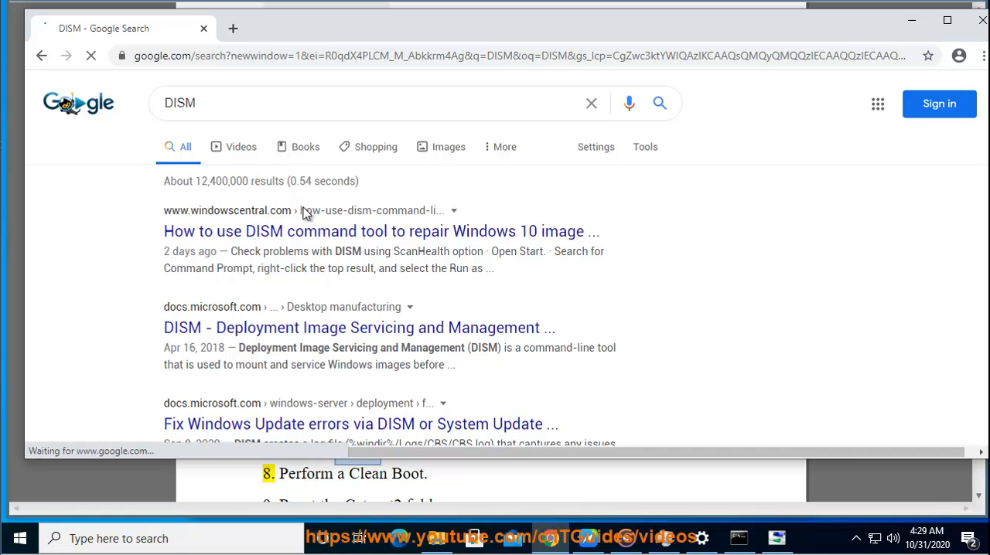
left_click_drag(583, 338, 139, 332)
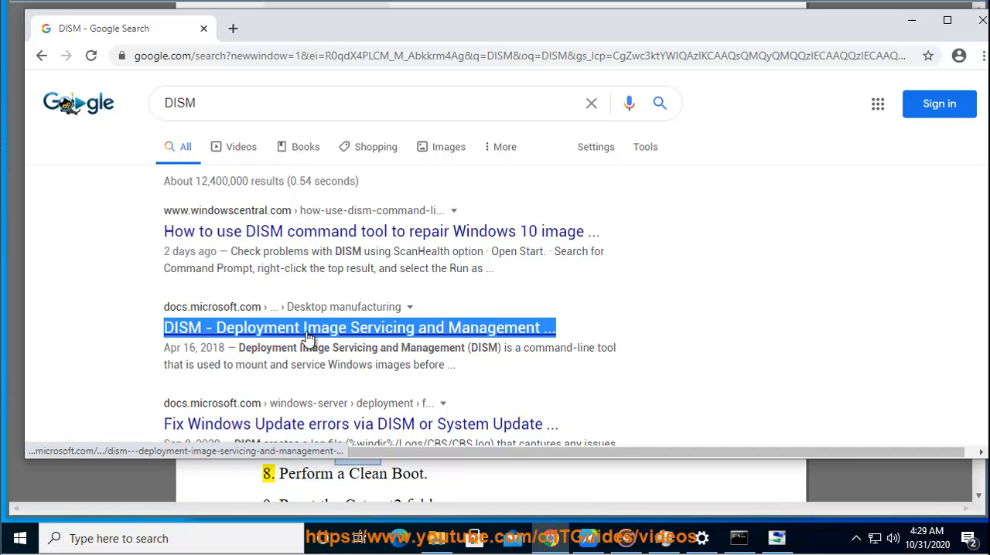
left_click(911, 20)
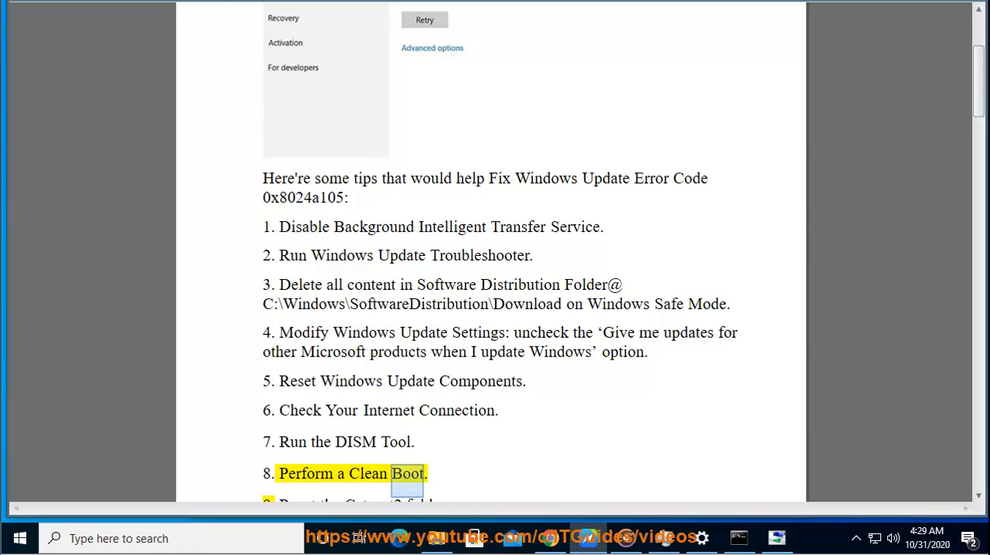
Step: Copy "Clean Boot" from tip 8 of the document and search Google for it in Chrome
left_click_drag(423, 446, 368, 452)
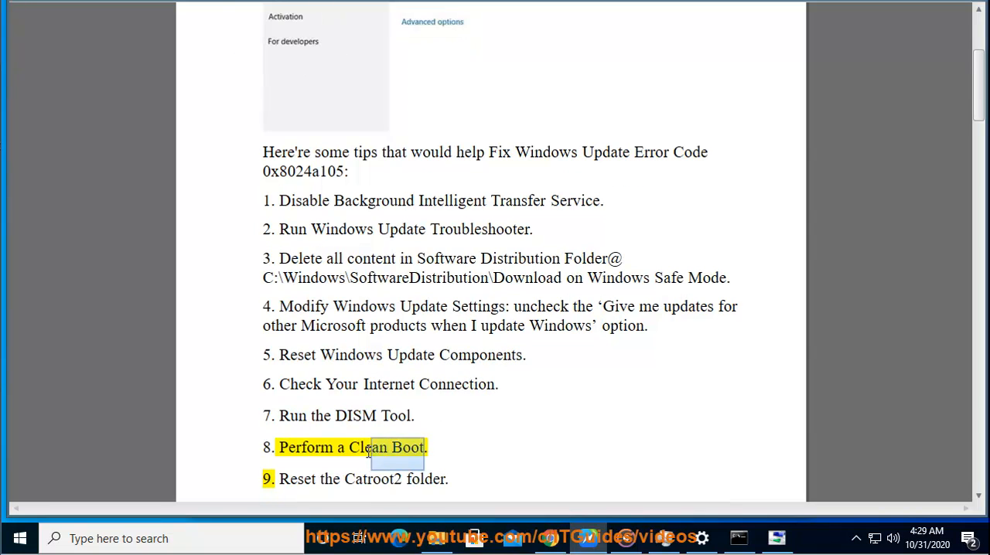
right_click(362, 450)
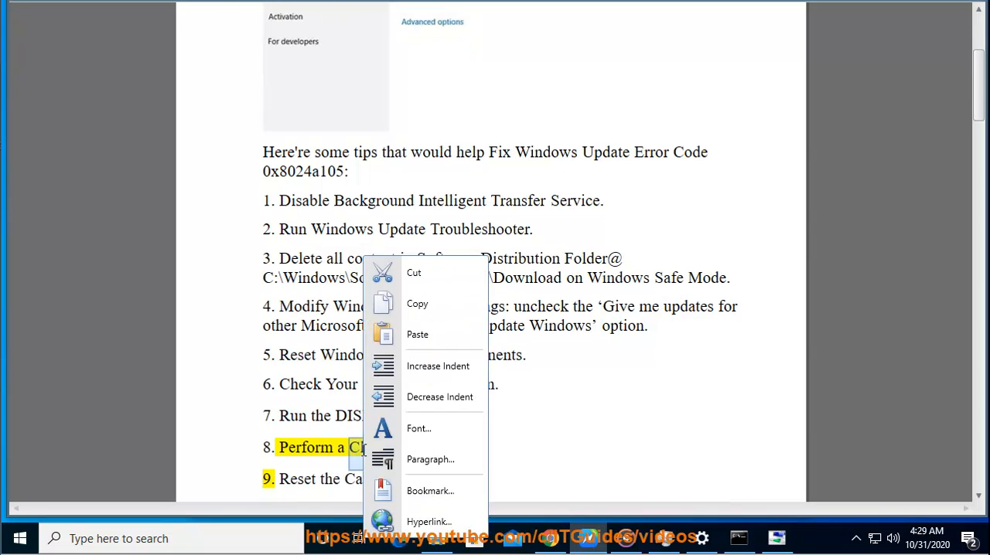
left_click(442, 305)
key("alt+Tab")
double_click(278, 101)
key("ctrl+v")
key("Return")
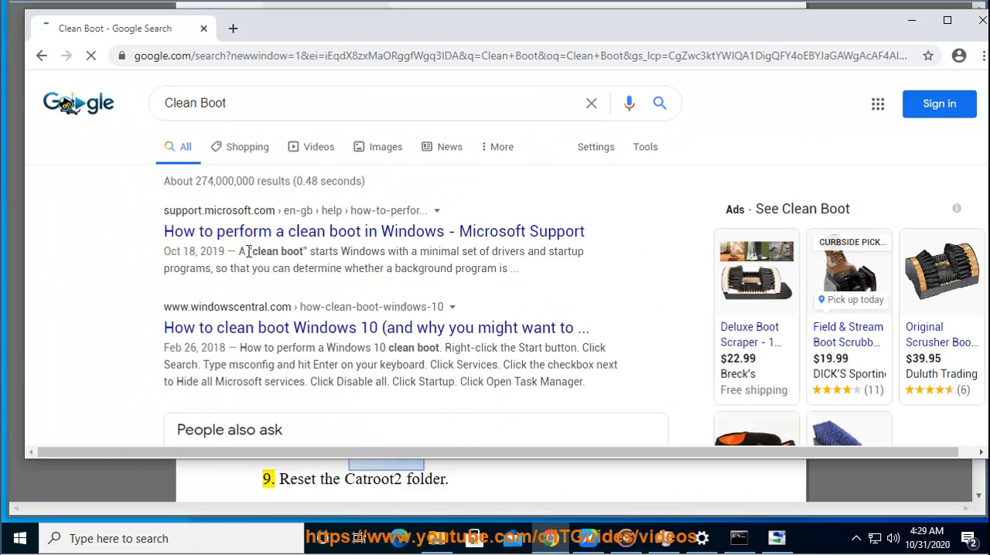
Step: Highlight the Microsoft Support clean boot result, minimize Chrome, and check the startup apps list in Task Manager
left_click_drag(604, 243, 165, 246)
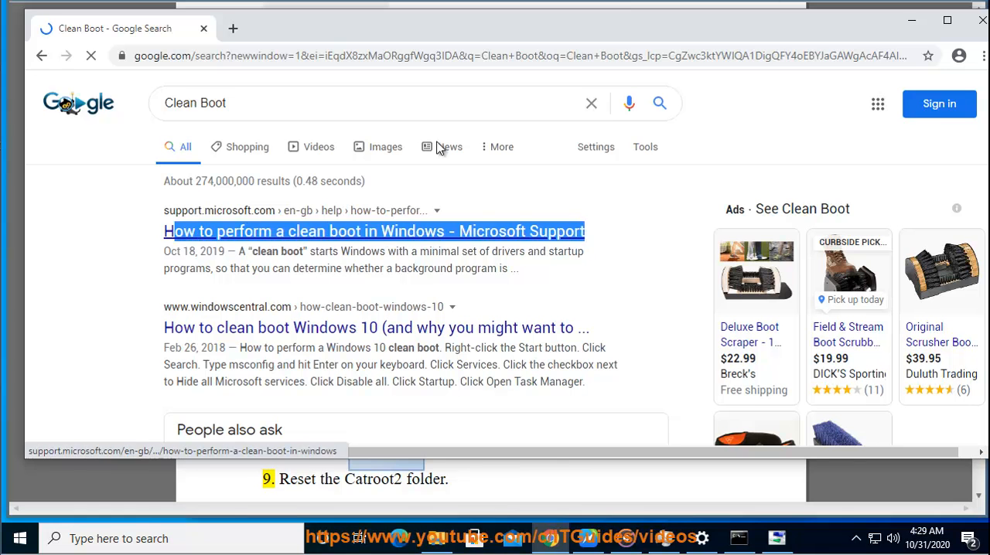
left_click(912, 20)
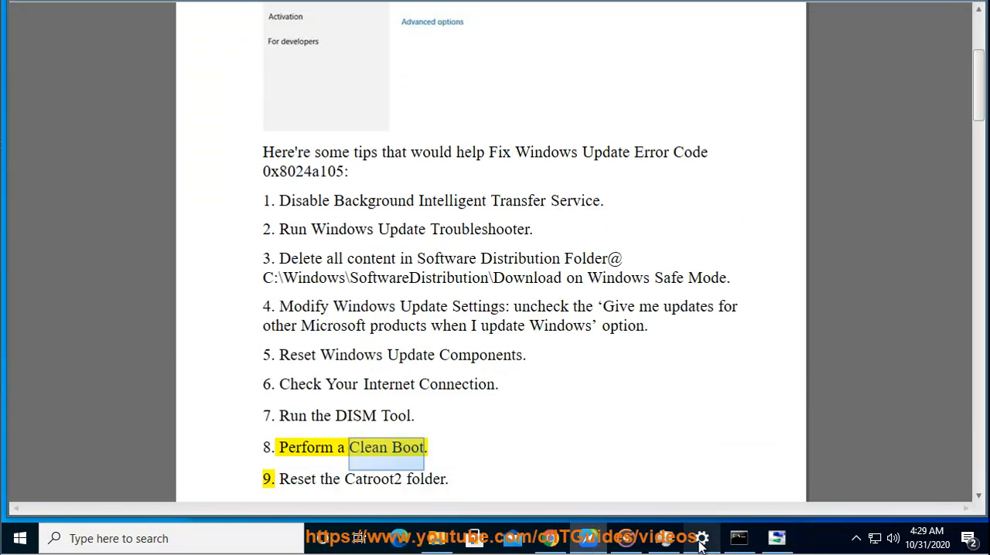
left_click(664, 538)
left_click(698, 117)
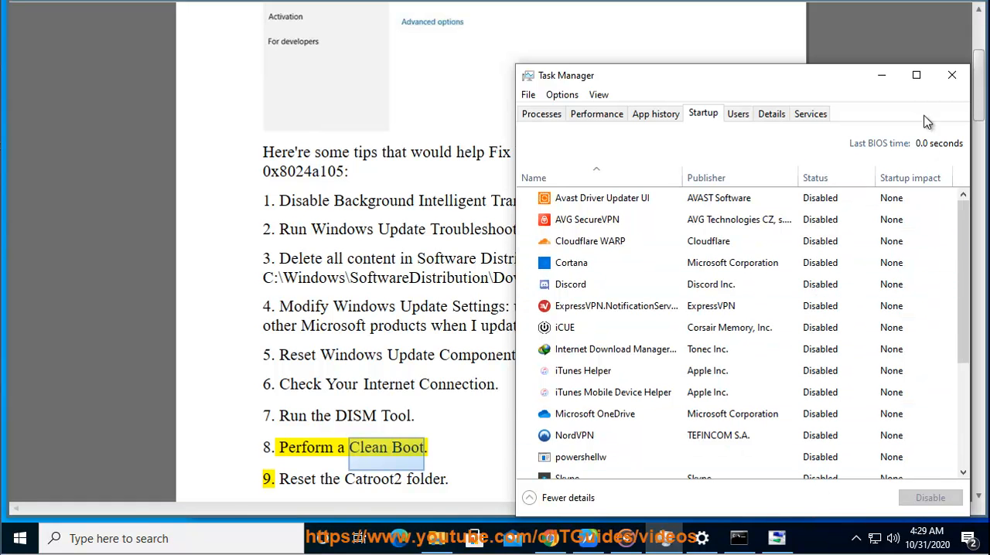
left_click(882, 75)
Step: Open System Configuration by running MSCONFIG from the Run history
key("super+r")
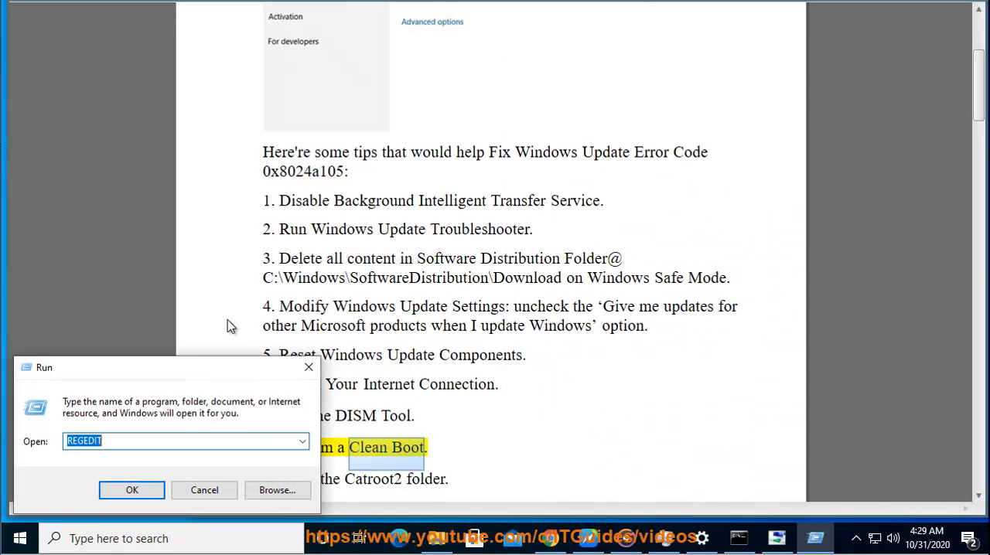
left_click(300, 441)
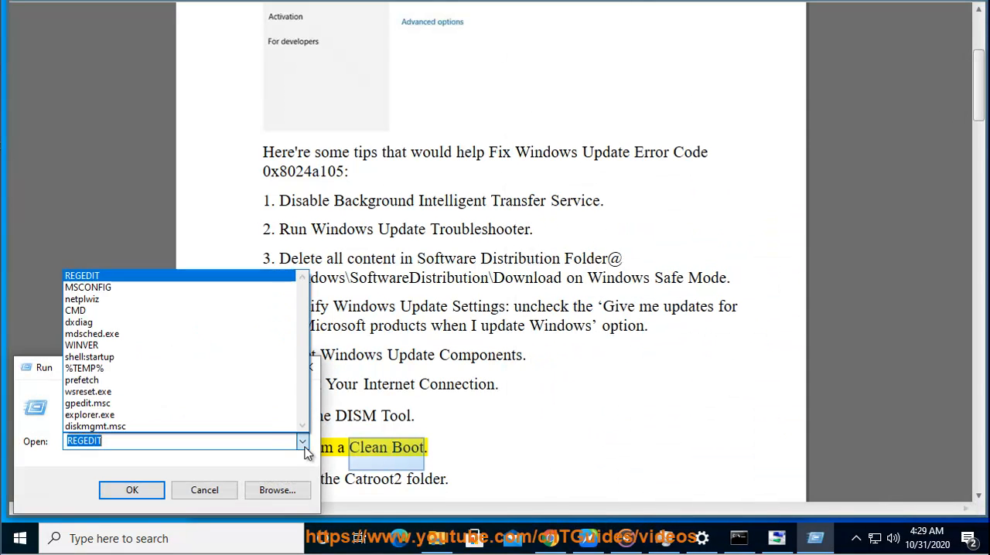
left_click(182, 288)
left_click(151, 488)
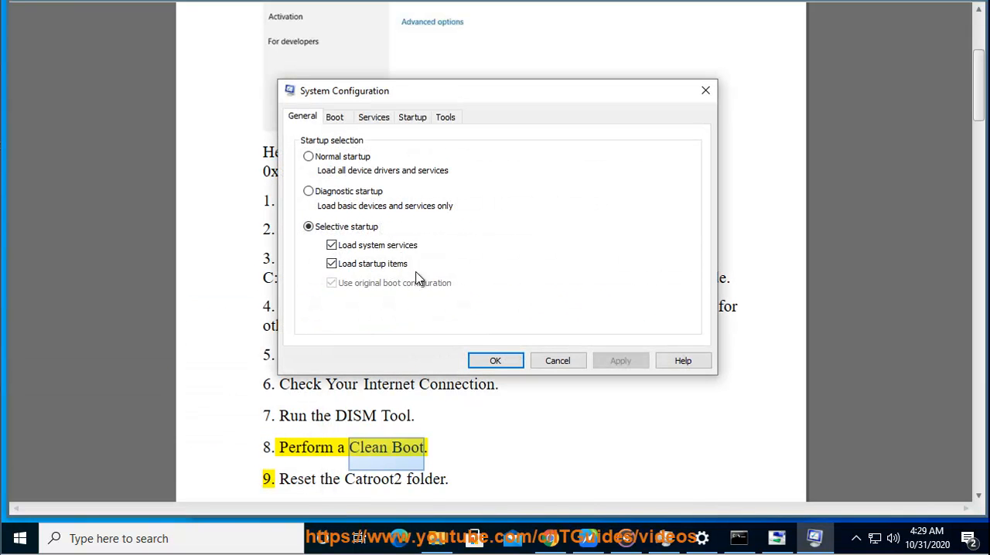
Step: Hide all Microsoft services and disable all the remaining ones, review the list, and cancel System Configuration to return to the document
left_click(374, 116)
left_click(333, 334)
left_click(665, 319)
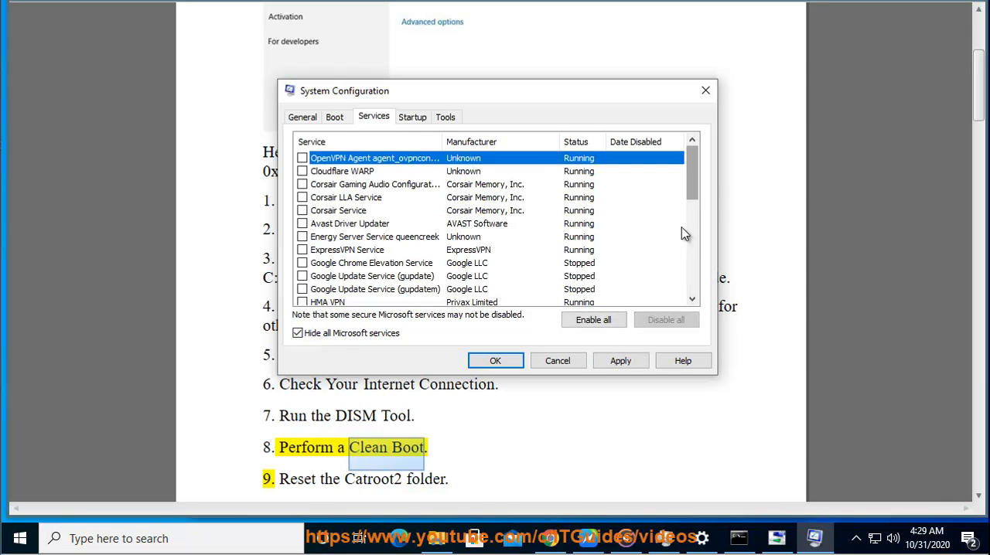
left_click_drag(695, 201, 704, 309)
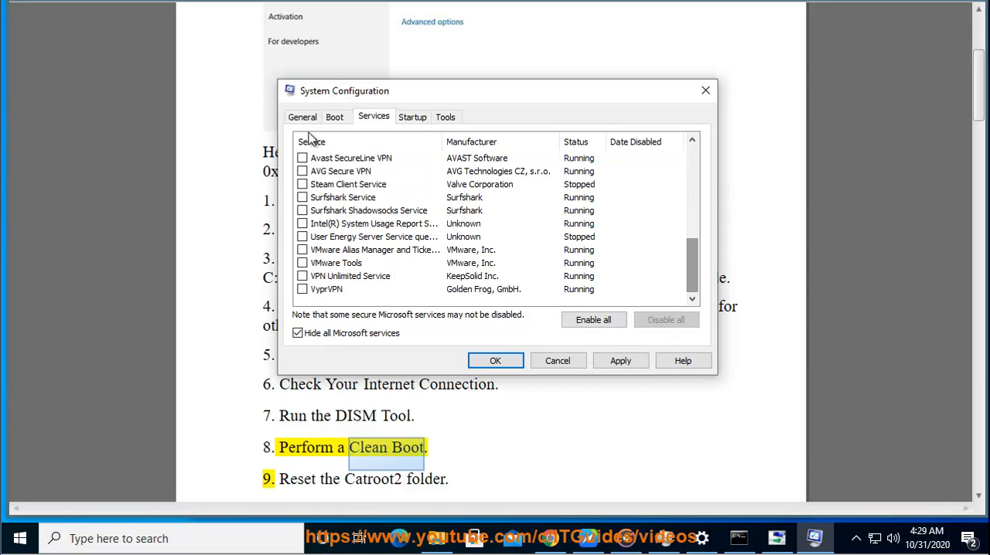
left_click(566, 361)
left_click(534, 420)
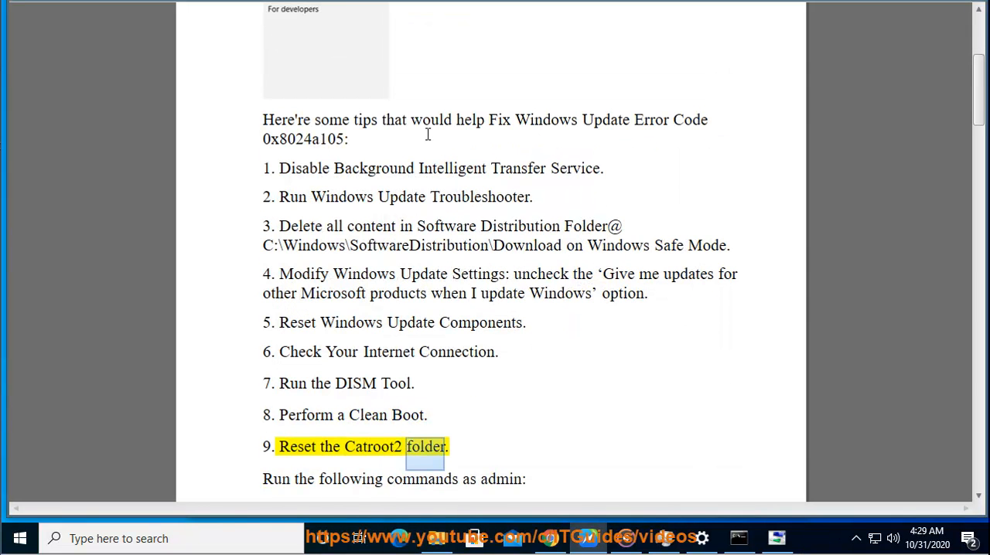
Step: Close the existing Command Prompt window and start Command Prompt as administrator, allowing it to make changes
left_click(738, 533)
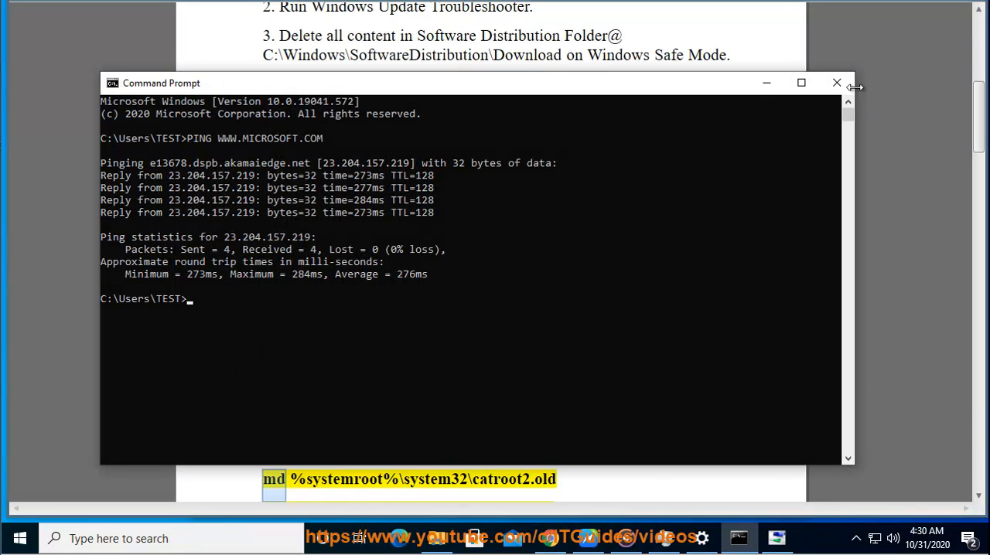
left_click(836, 82)
left_click(232, 537)
type("C")
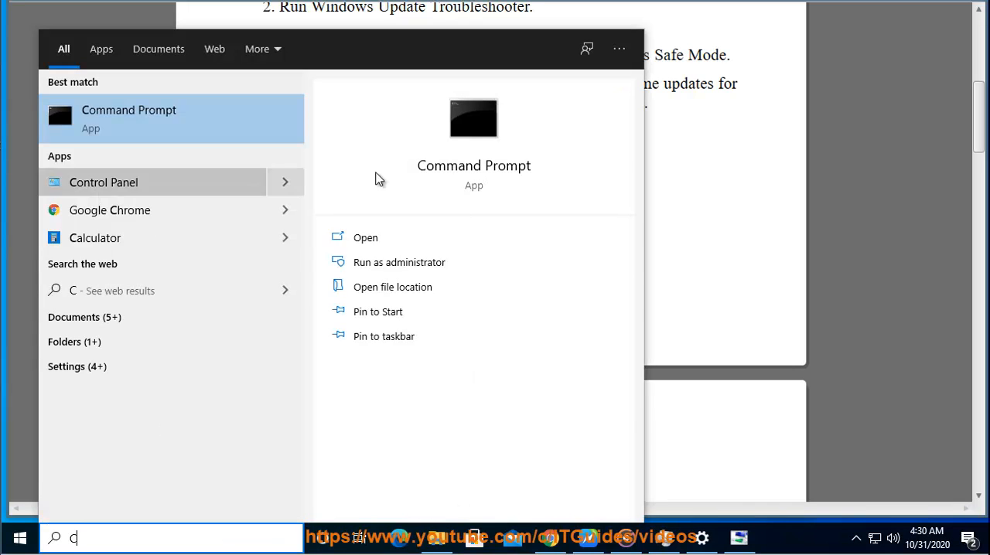
left_click(422, 276)
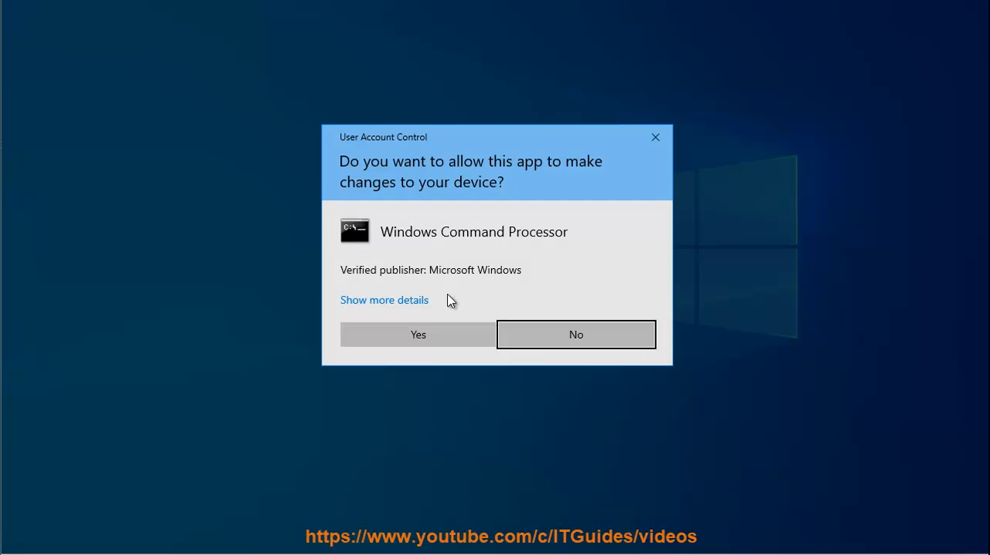
left_click(389, 334)
Step: Move the administrator Command Prompt beside the document's catroot2 commands, show its Paste option, and return to the document
left_click(752, 487)
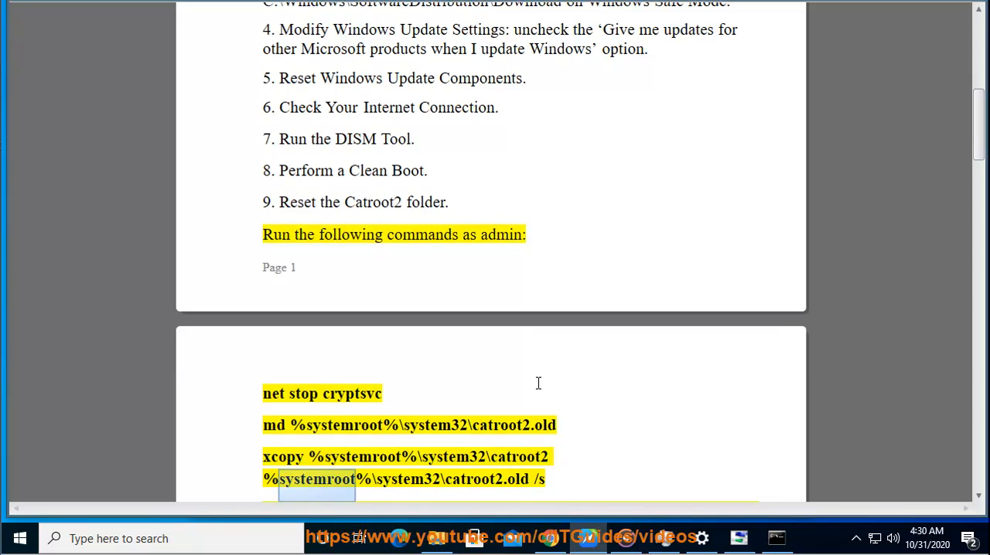
left_click(776, 538)
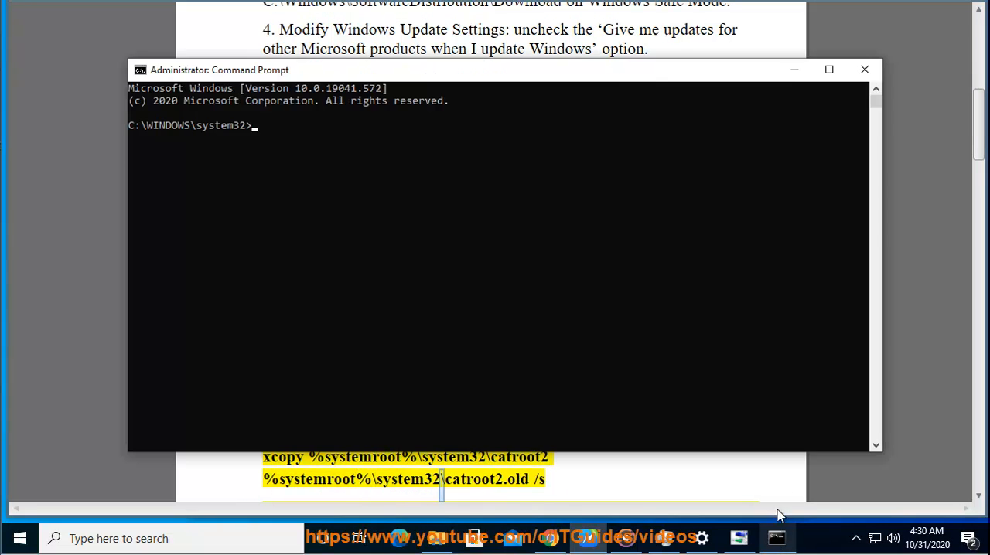
left_click_drag(465, 64, 867, 180)
left_click(544, 169)
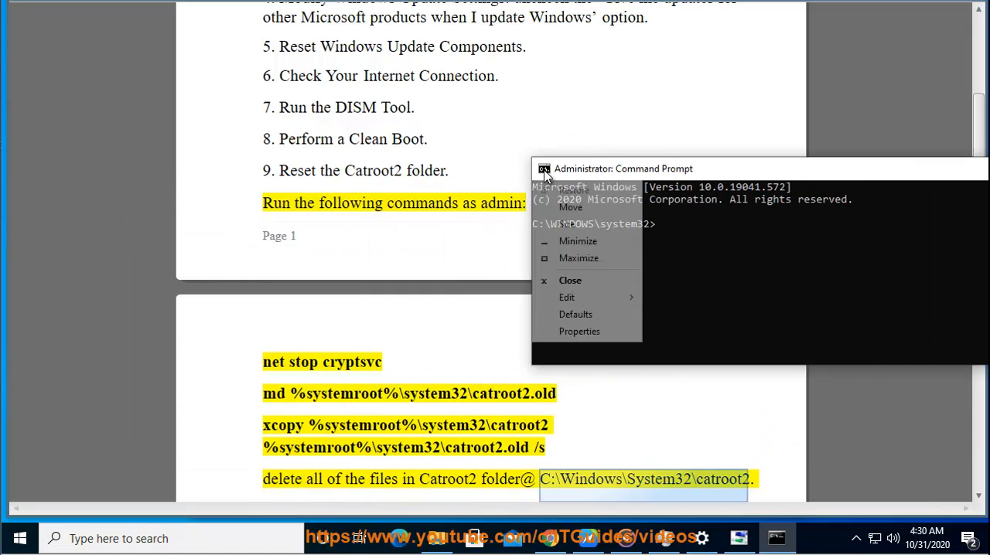
mouse_move(581, 301)
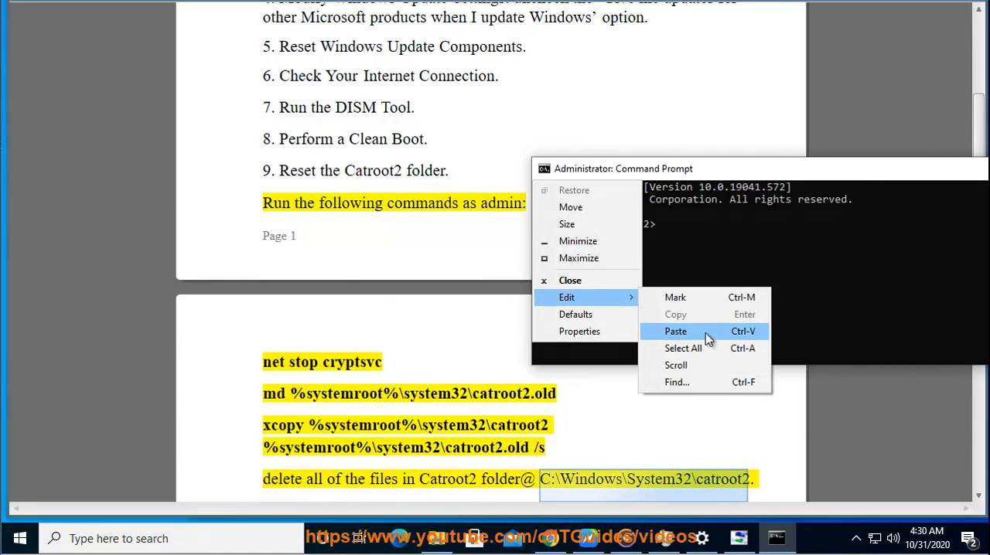
left_click(369, 262)
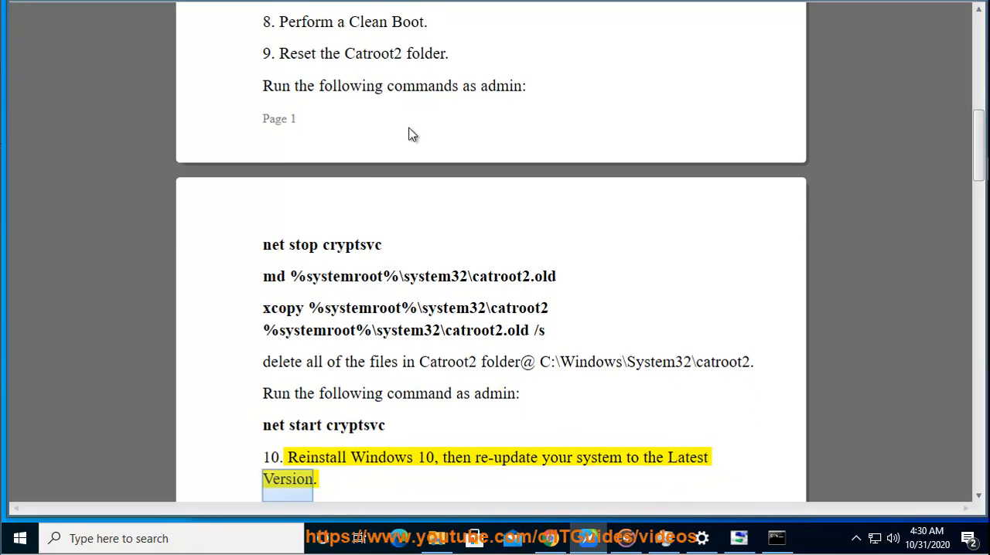
Step: Select the word Reinstall in tip 10 and run setup.exe from DVD Drive (D:) in File Explorer, approving the elevation request
double_click(325, 436)
left_click(437, 533)
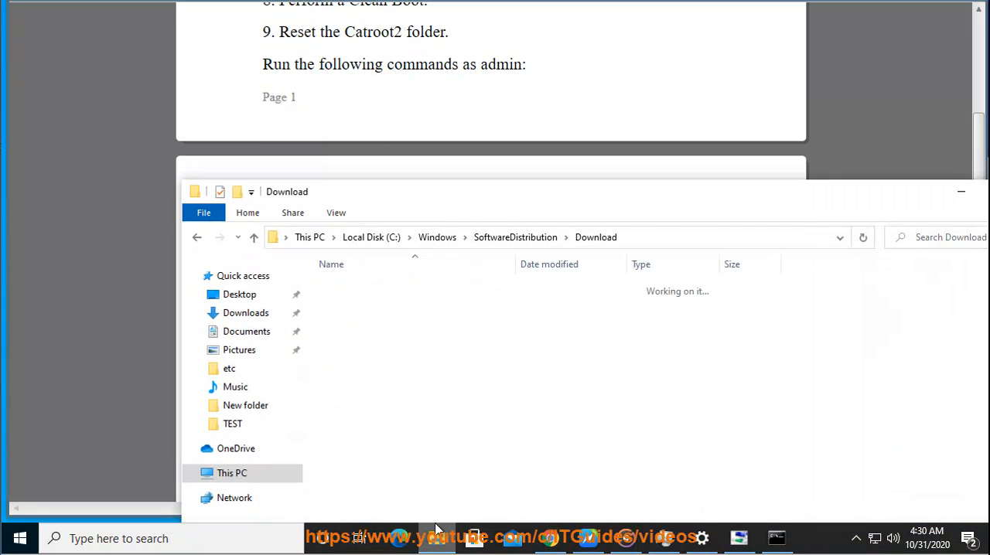
left_click(232, 473)
double_click(607, 457)
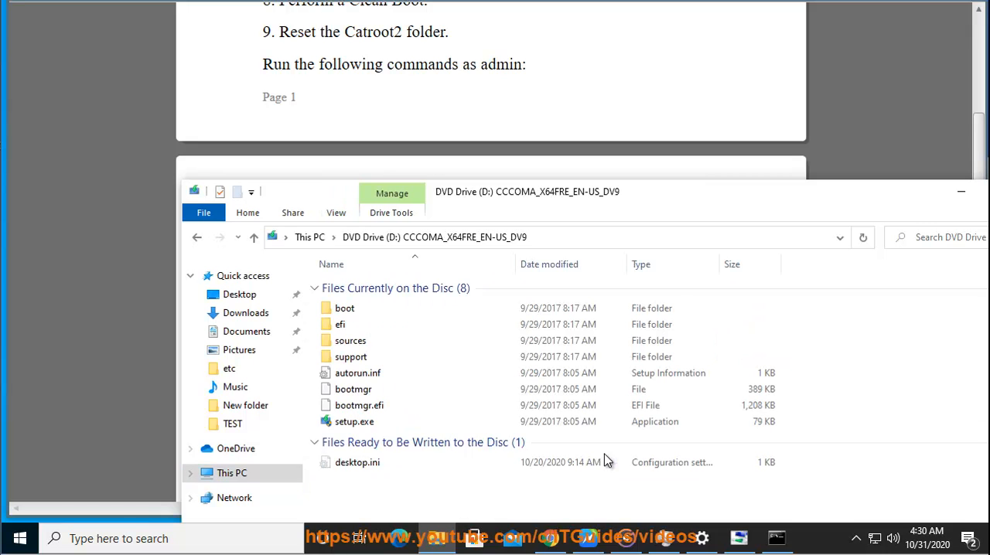
left_click(314, 442)
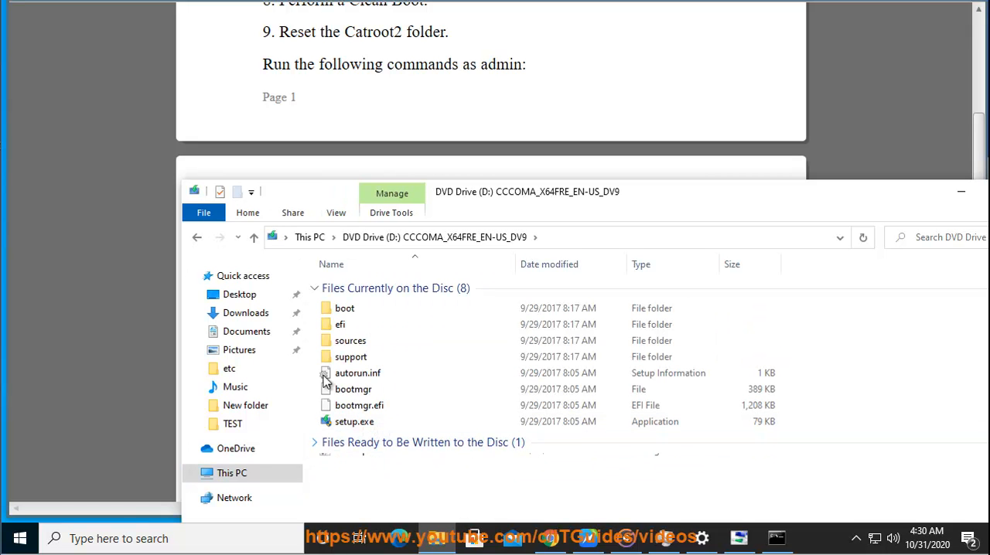
double_click(362, 425)
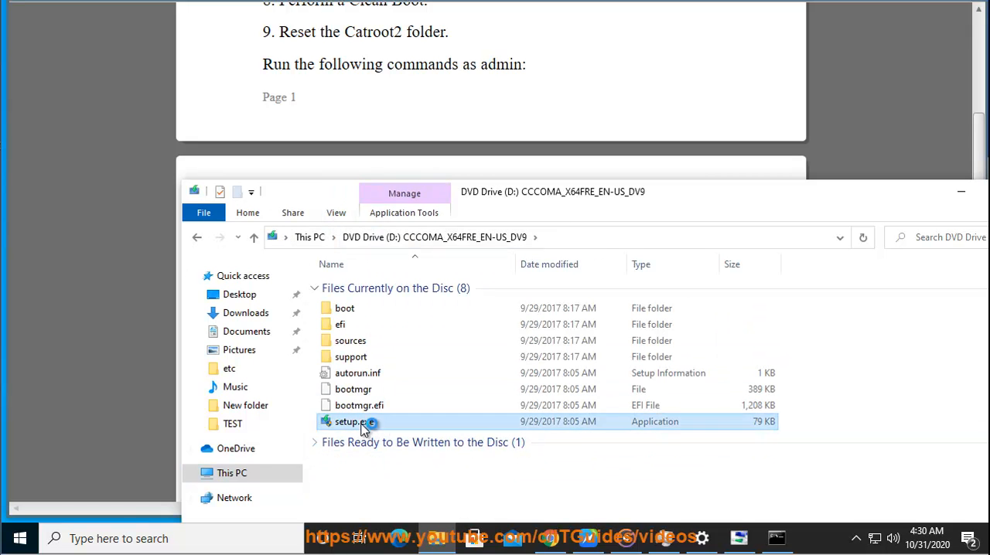
left_click(395, 347)
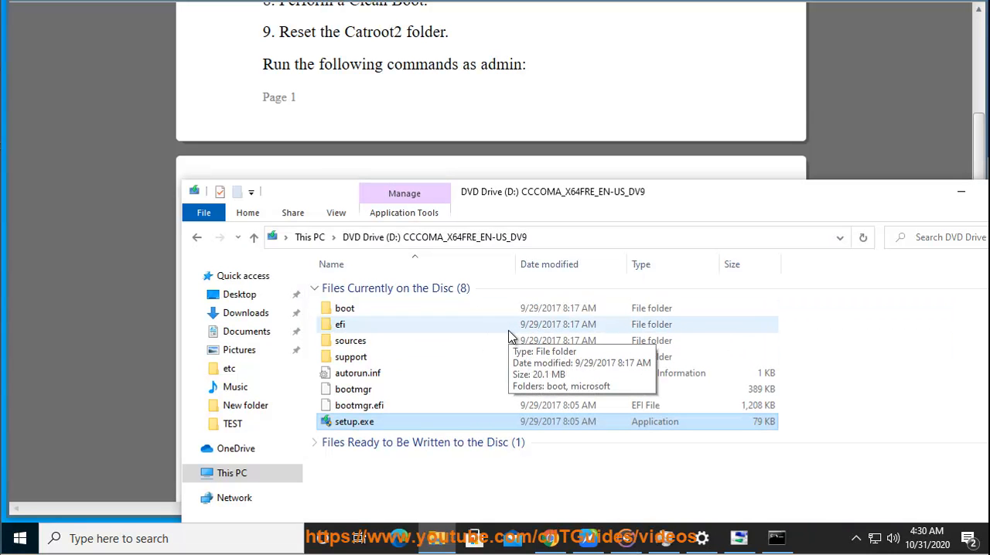
Step: Set the folder view options to "Don't show hidden files, folders, or drives" and confirm
left_click(335, 213)
left_click(922, 246)
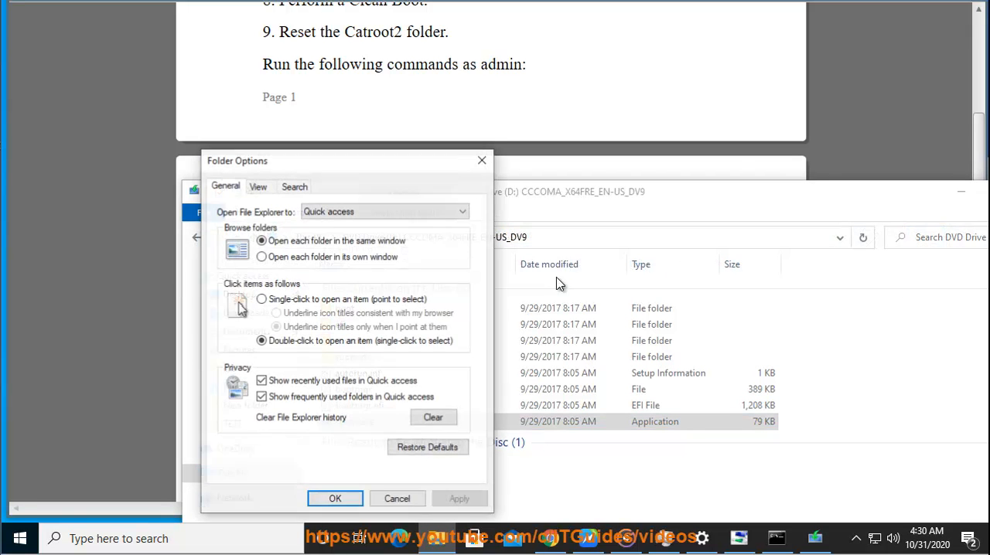
left_click(258, 188)
left_click(282, 389)
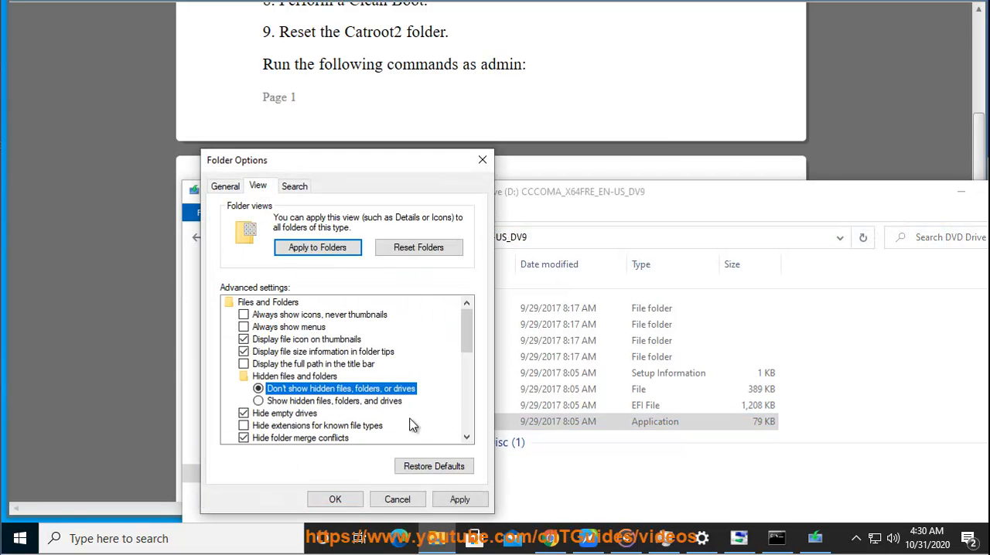
left_click(466, 437)
left_click(467, 437)
left_click(466, 437)
left_click(288, 414)
left_click(335, 499)
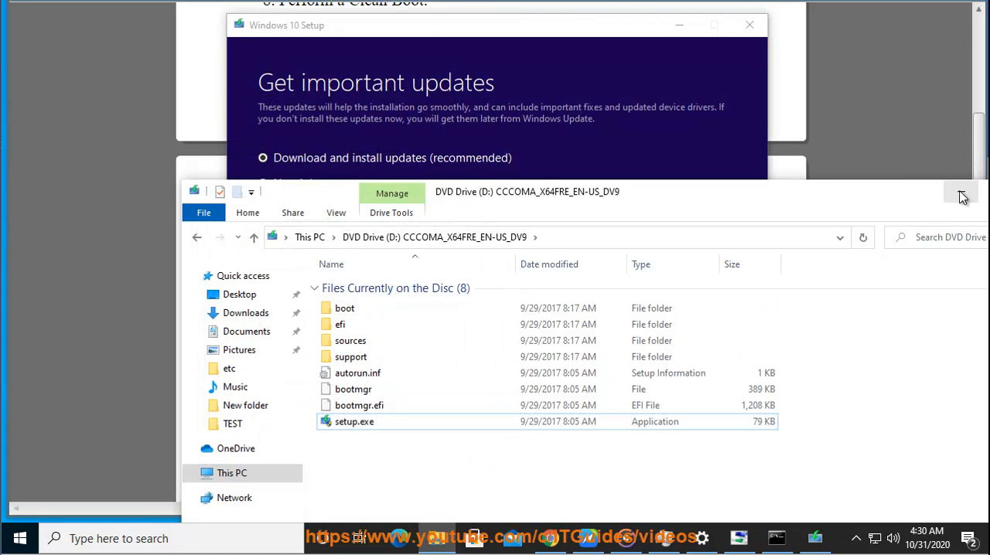
Step: Minimize File Explorer, choose "Not right now" for important updates in Windows 10 Setup, and minimize the setup window
left_click(962, 197)
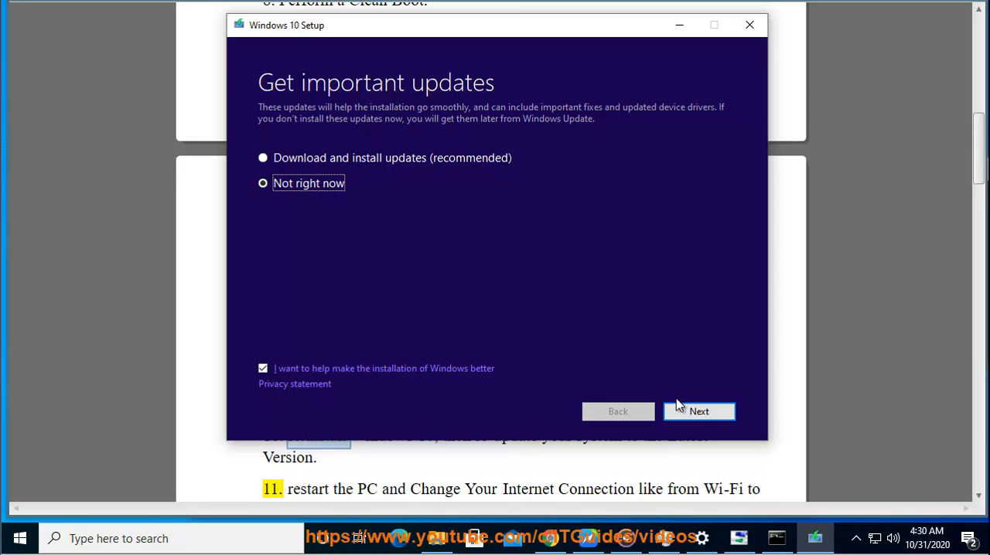
left_click(679, 26)
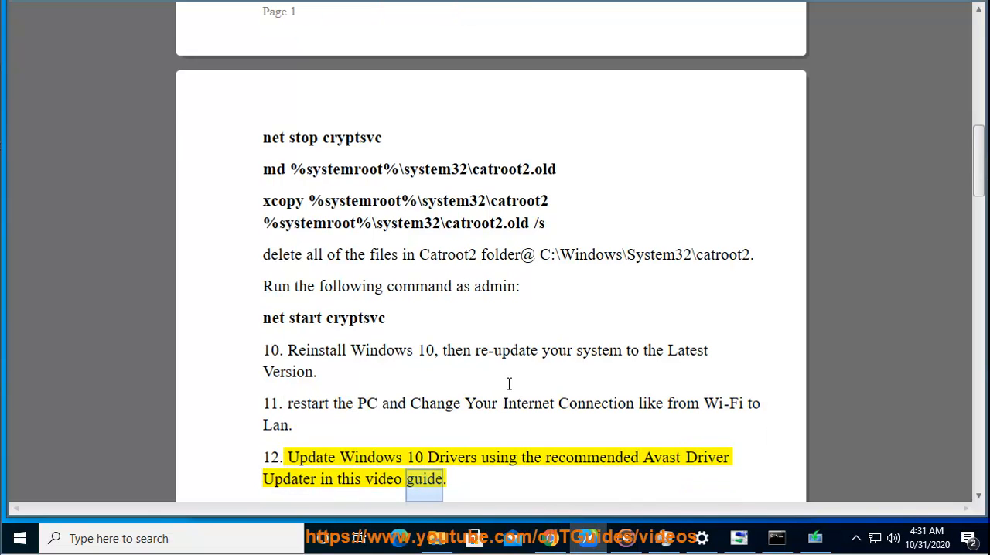
Step: Go to avast.com in Chrome, find Driver Updater among the Performance products, and minimize the browser
left_click(551, 541)
left_click(501, 65)
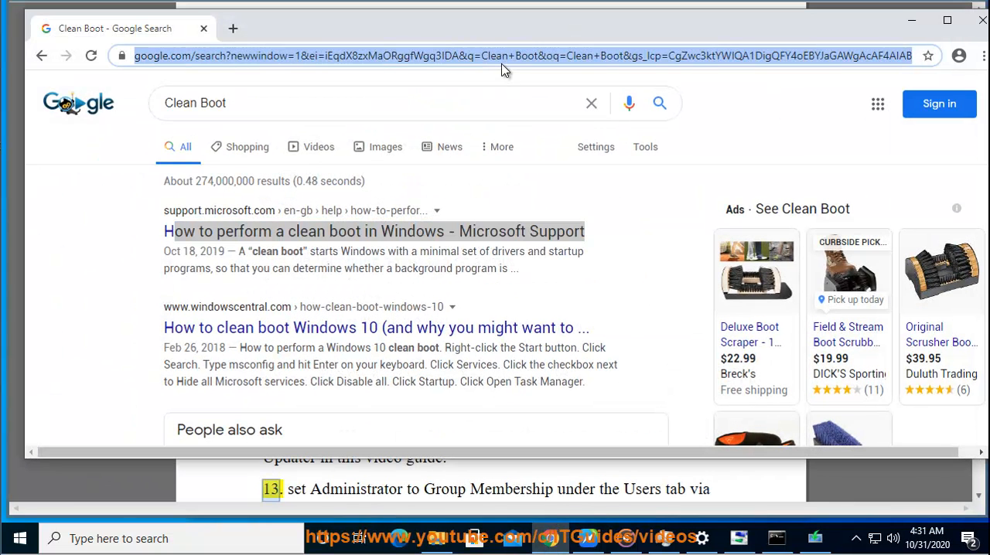
type("AVast.com")
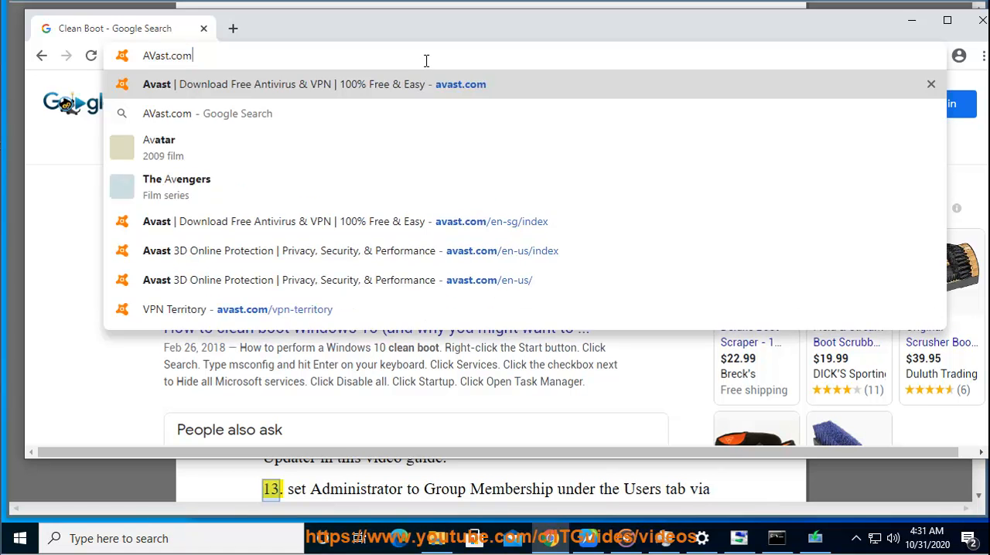
key("Return")
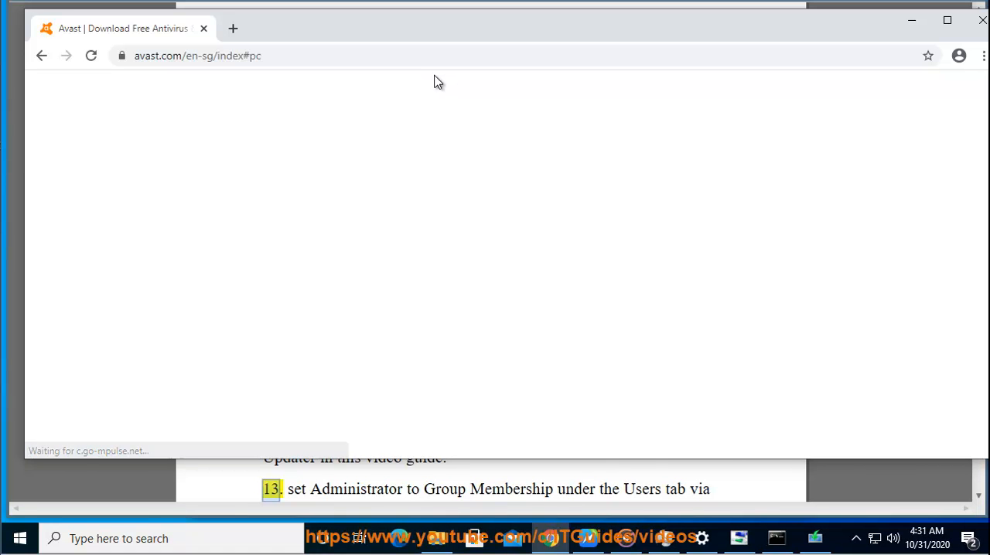
mouse_move(392, 142)
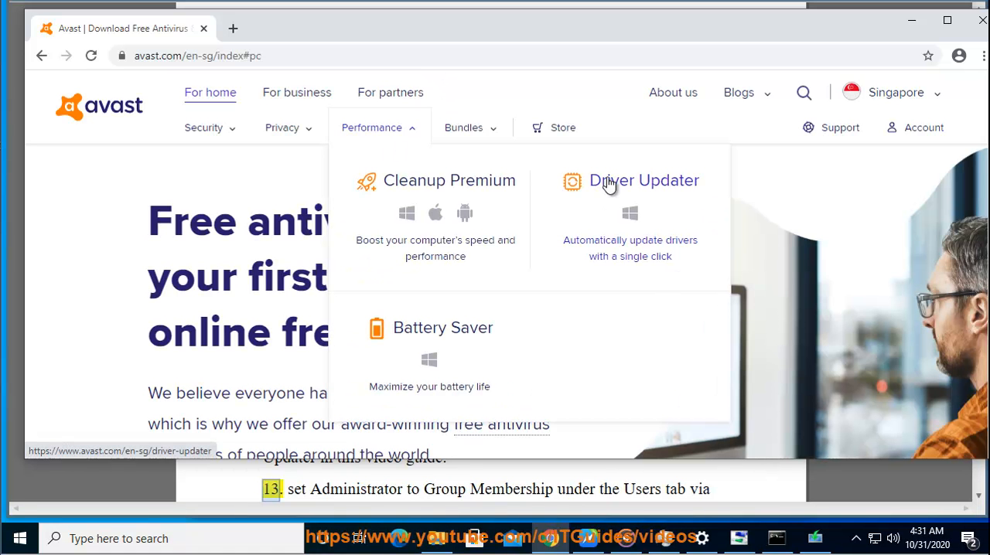
left_click(909, 21)
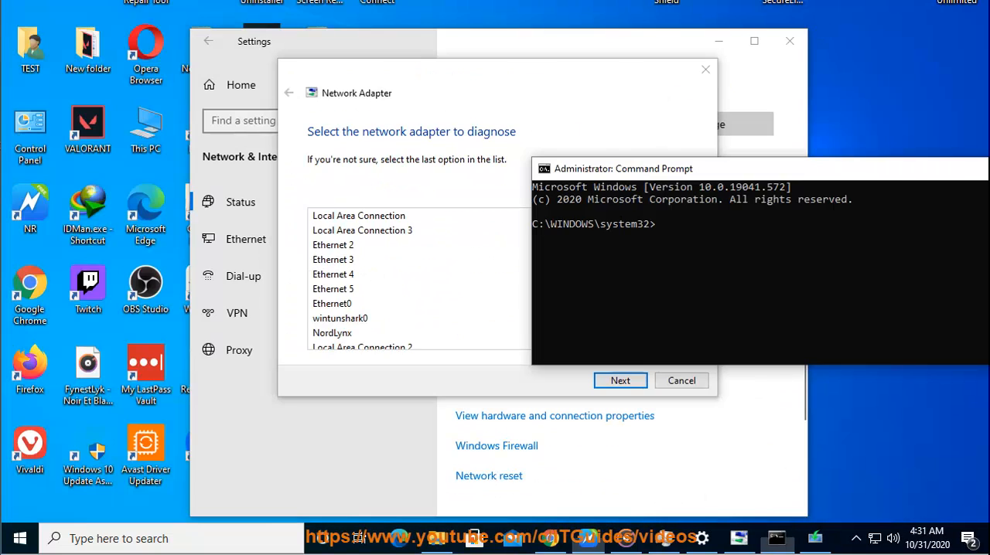
Step: Close the Command Prompt, Network Adapter troubleshooter and Settings windows, and launch Avast Driver Updater from the desktop
left_click_drag(921, 184, 495, 190)
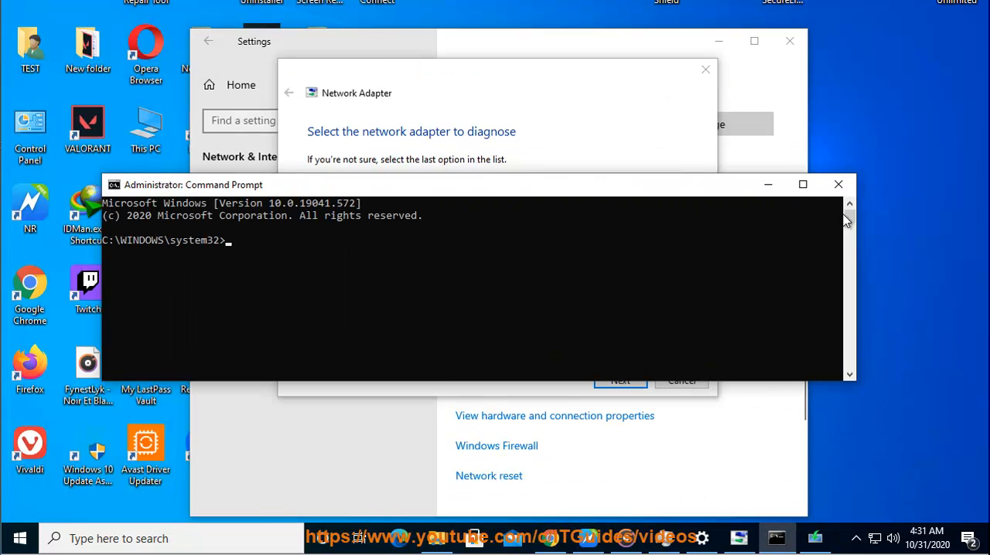
left_click(838, 184)
left_click(705, 70)
left_click(789, 41)
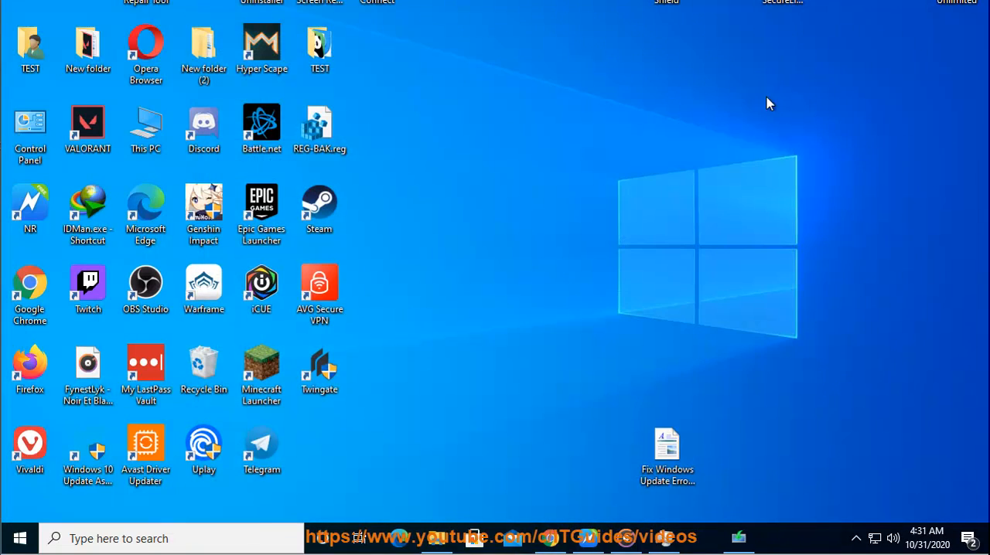
double_click(146, 447)
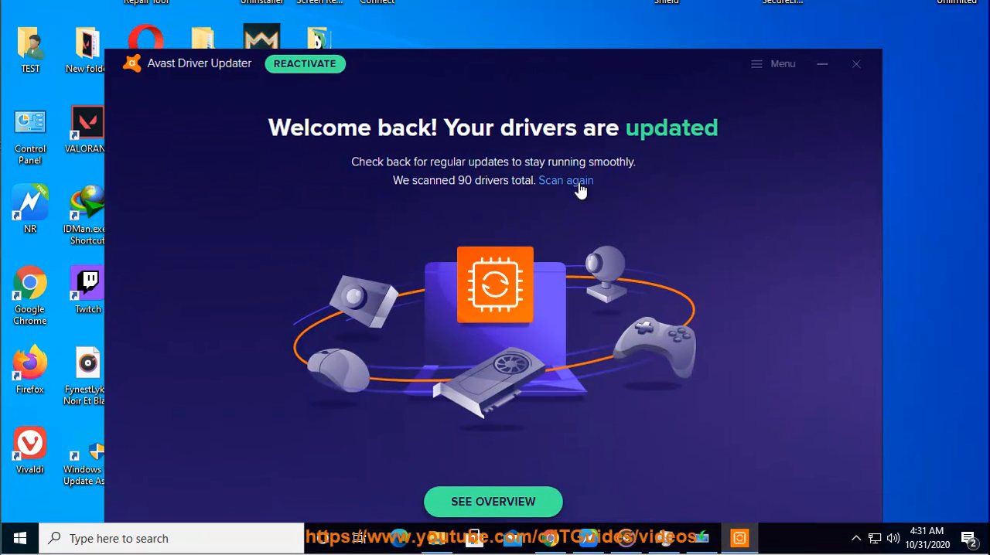
Step: Minimize Avast Driver Updater, return to the tips document, copy the netplwiz command from tip 13, and run it
left_click(822, 65)
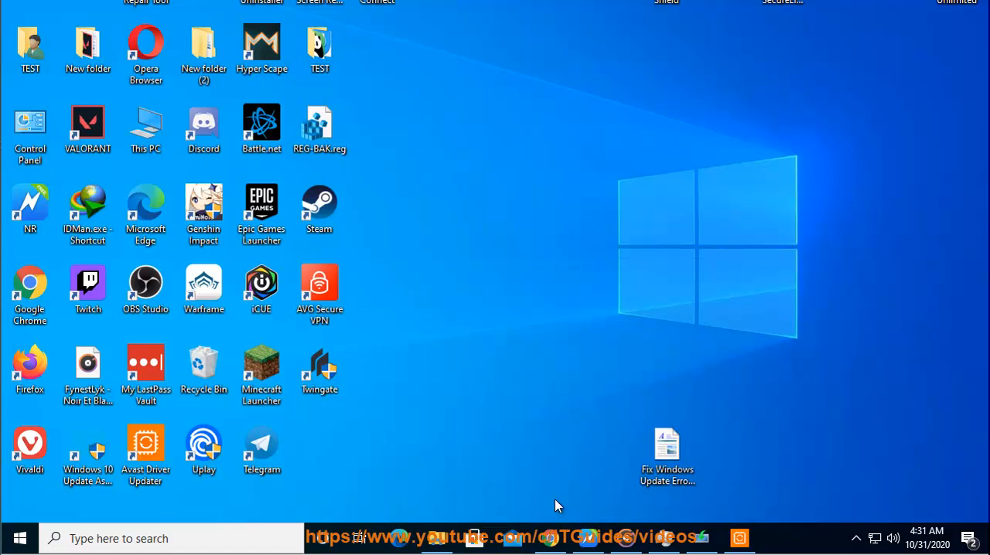
left_click(565, 540)
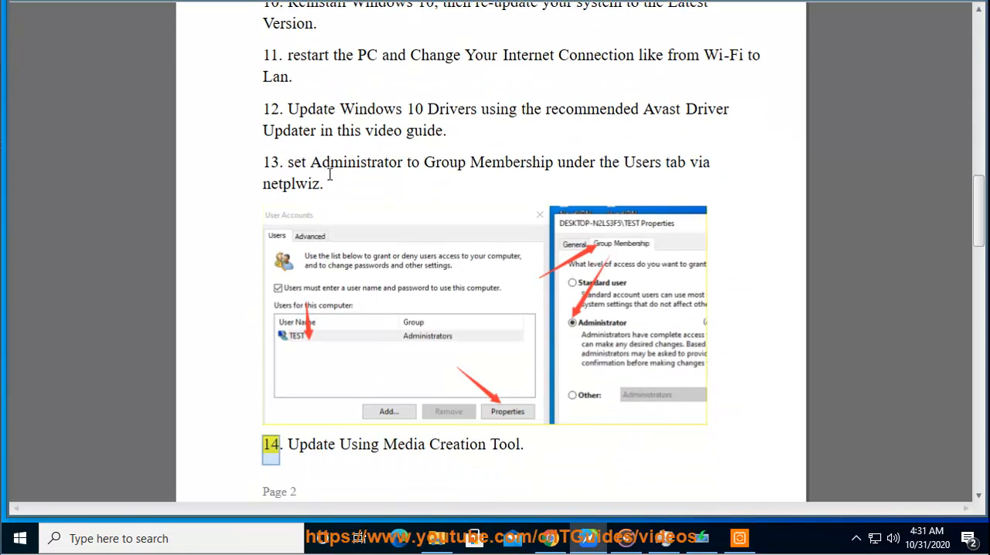
left_click_drag(320, 184, 263, 186)
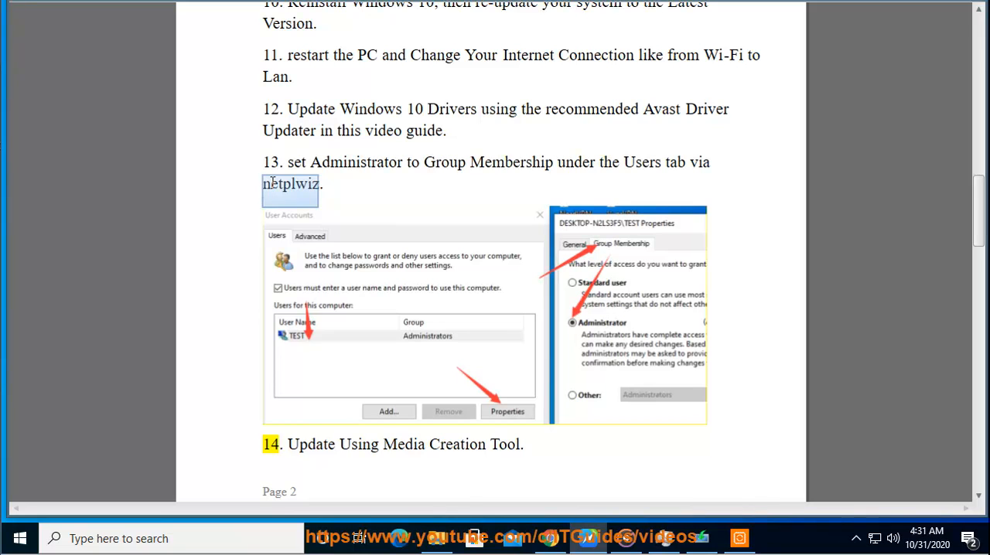
right_click(271, 184)
left_click(311, 228)
key("super+r")
key("ctrl+v")
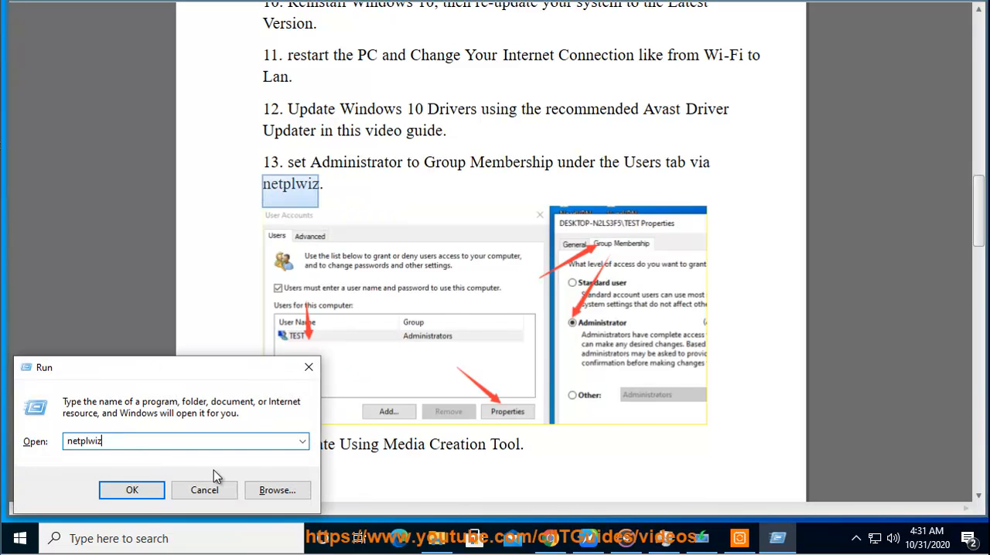
left_click(142, 491)
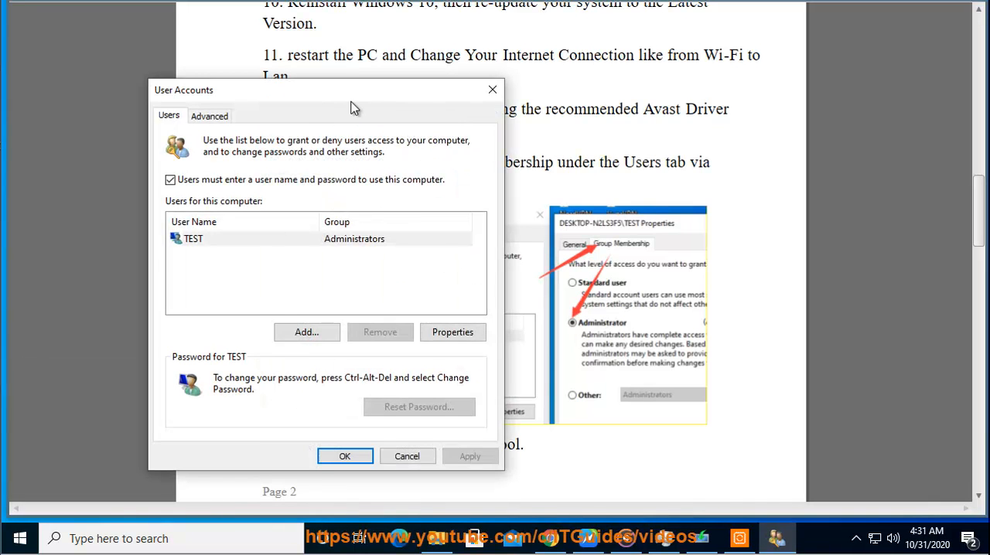
Step: Check the TEST account's group membership in its properties, then close User Accounts without changing anything
left_click_drag(421, 98, 536, 142)
left_click(817, 307)
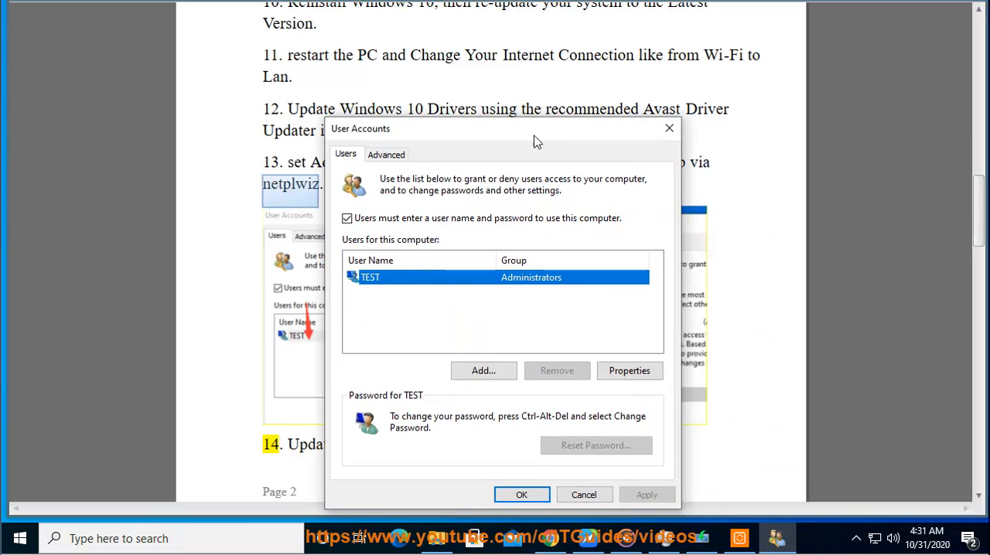
left_click(628, 372)
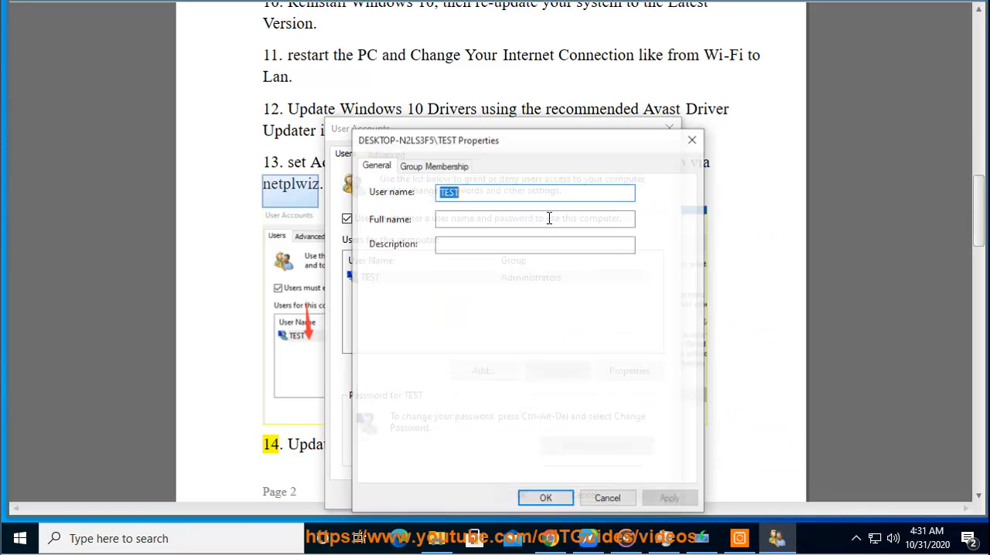
left_click(445, 170)
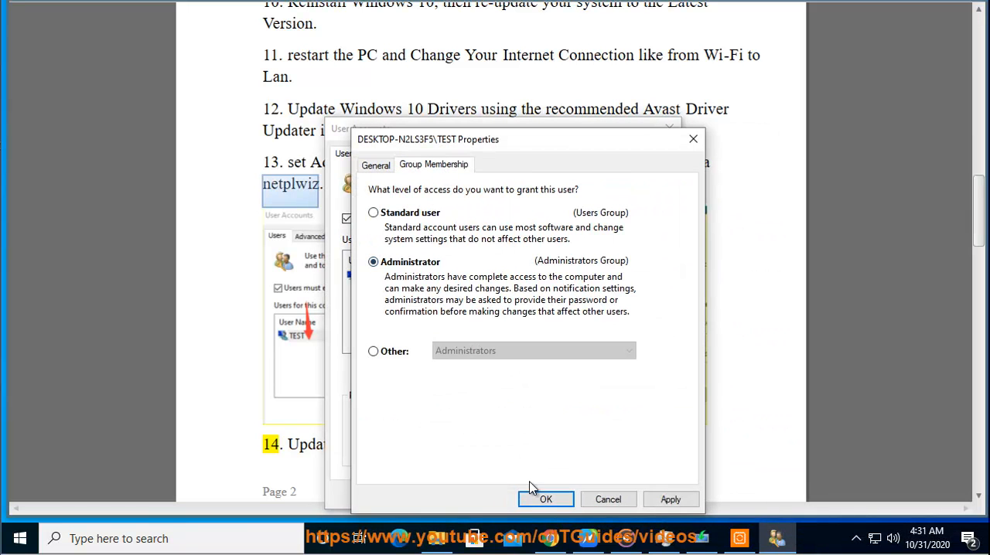
left_click(607, 500)
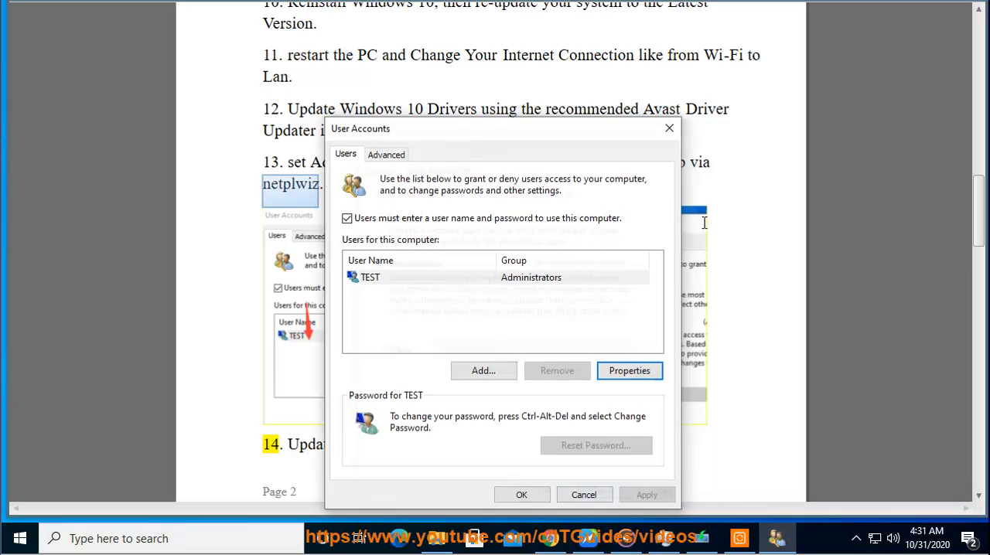
left_click(672, 129)
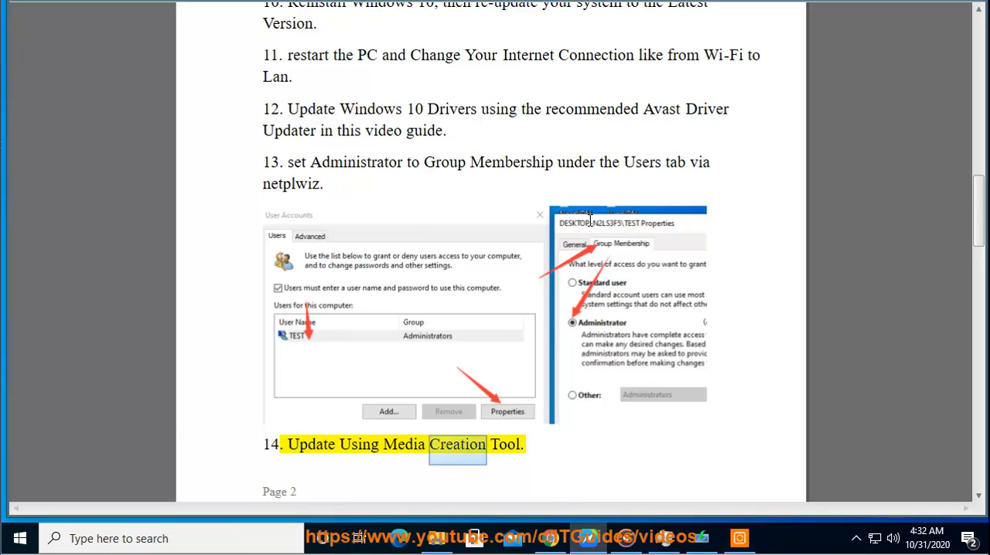
Step: Advance the document to tip 14 and launch MediaCreationTool20H2.exe from the Downloads folder in File Explorer
scroll(651, 224, "down", 3)
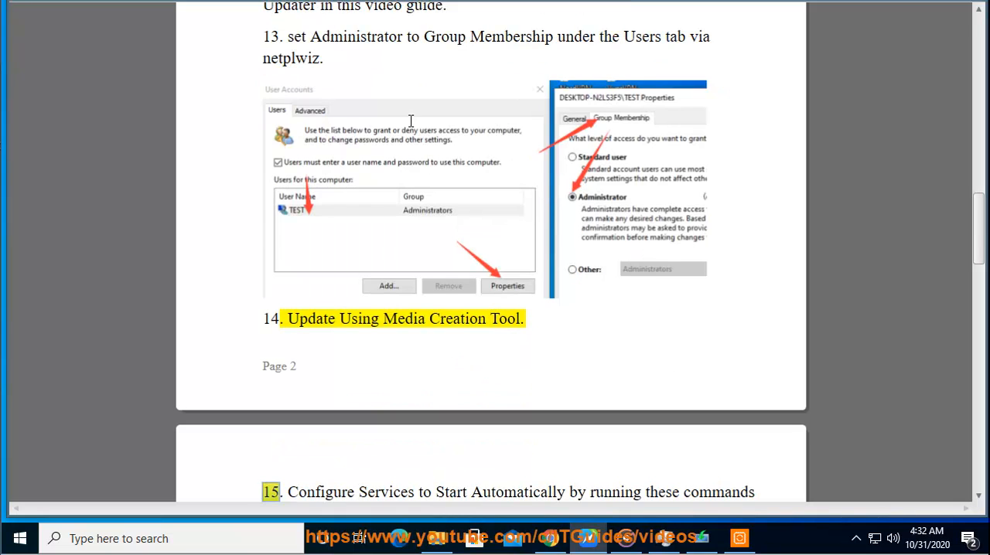
left_click(437, 538)
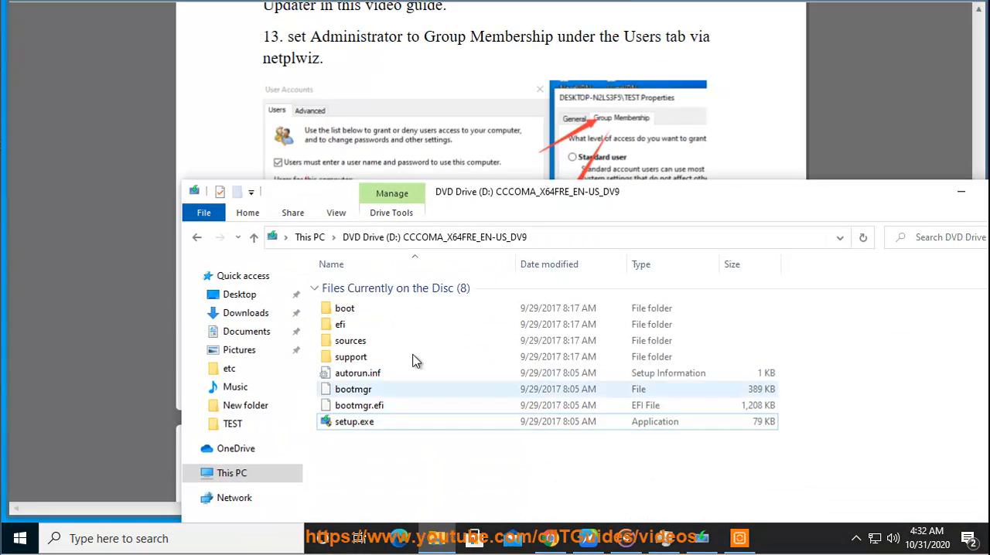
left_click(251, 318)
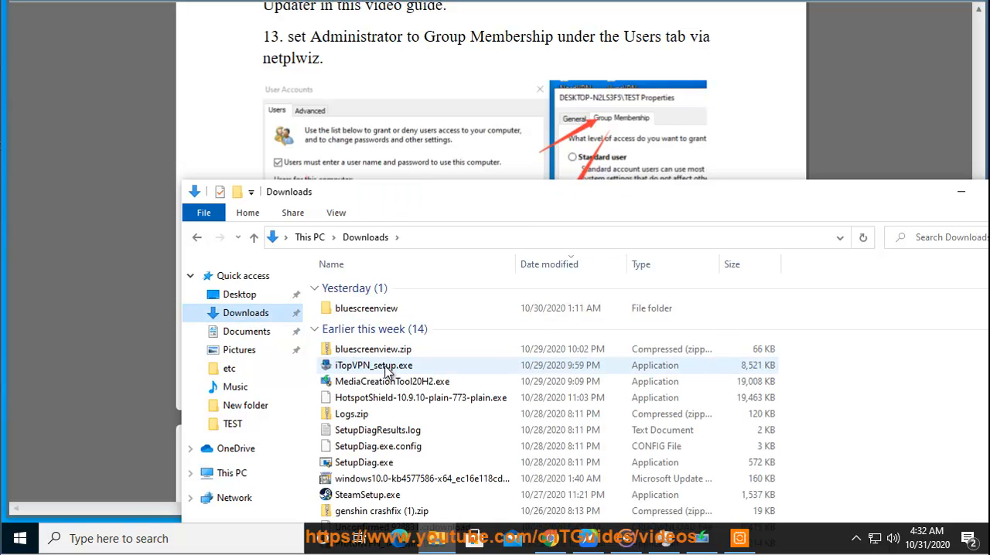
left_click(384, 383)
double_click(413, 392)
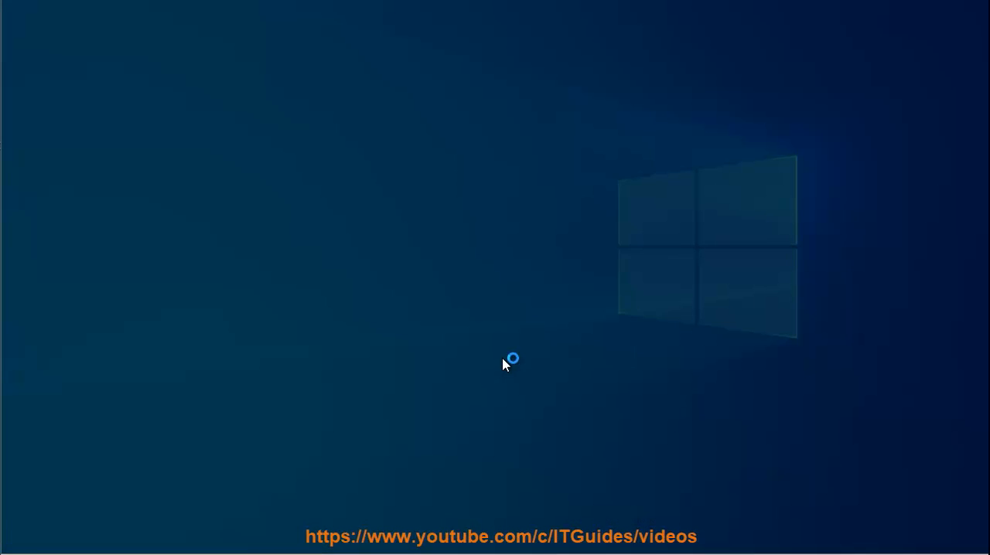
left_click(451, 349)
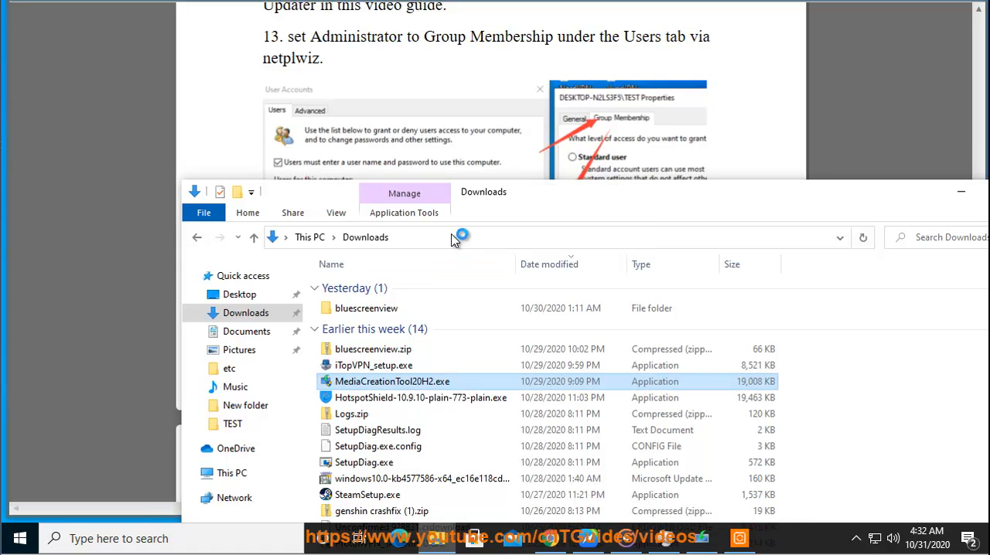
left_click(961, 203)
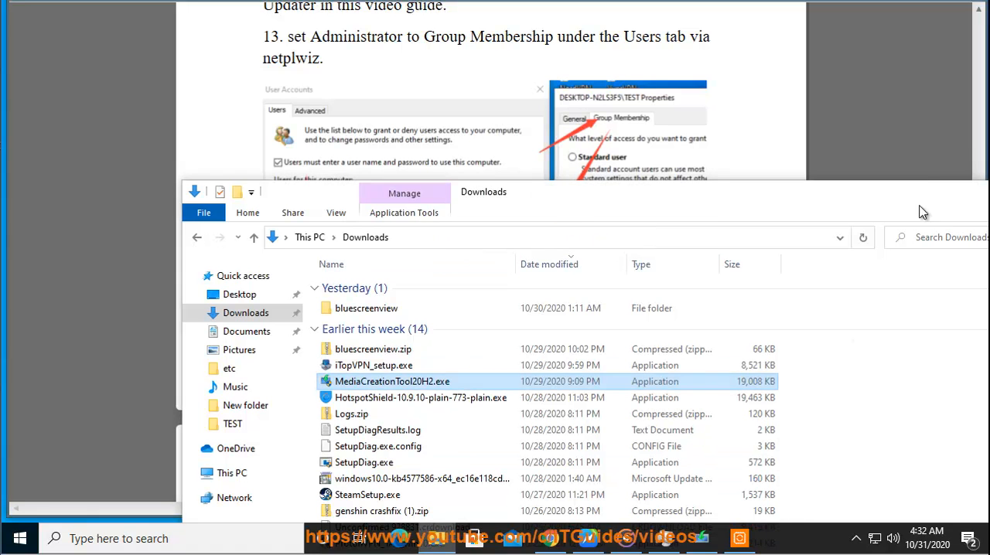